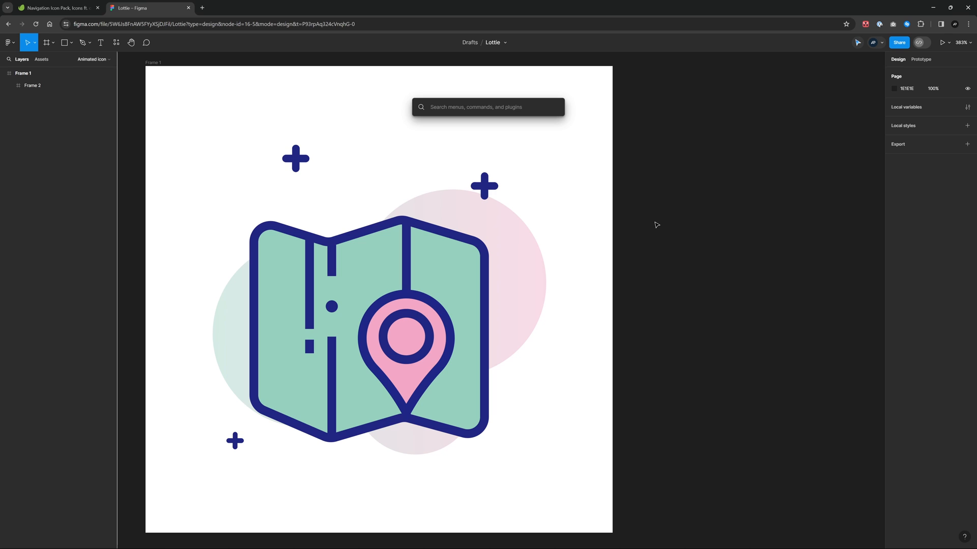
Launch the LottieFiles plugin and open the map icon frame in its Export to Lottie animation preview
{"action": "type", "text": "lott"}
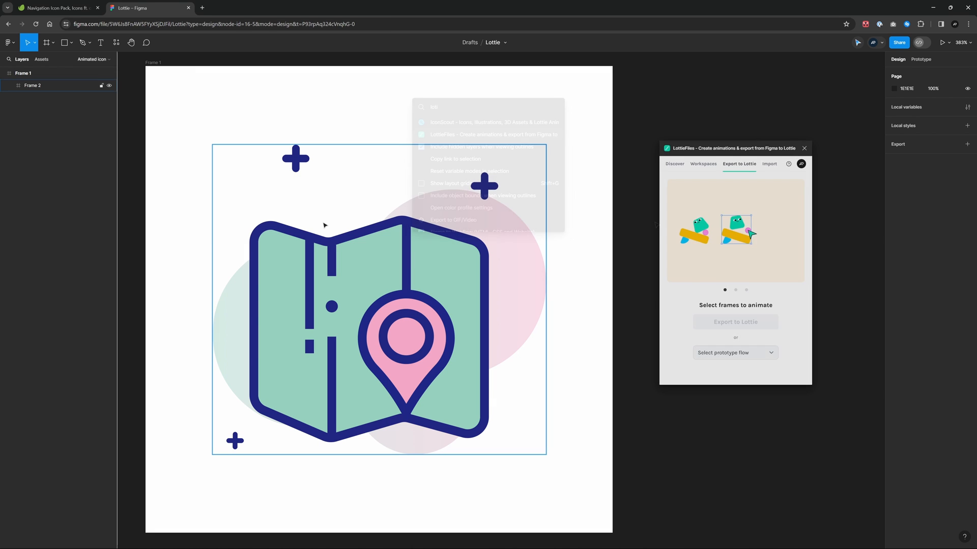
{"action": "left_click", "coordinate": [324, 225]}
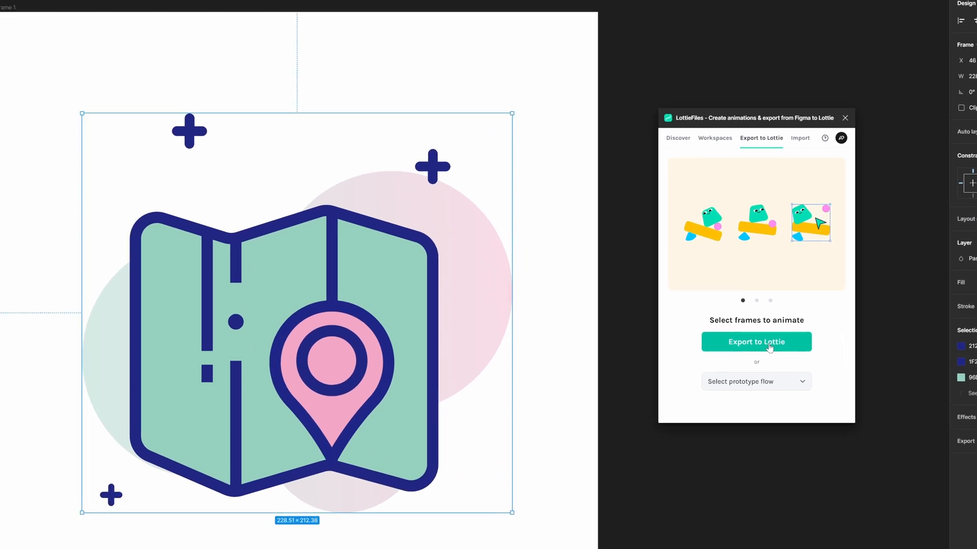
{"action": "left_click", "coordinate": [746, 323]}
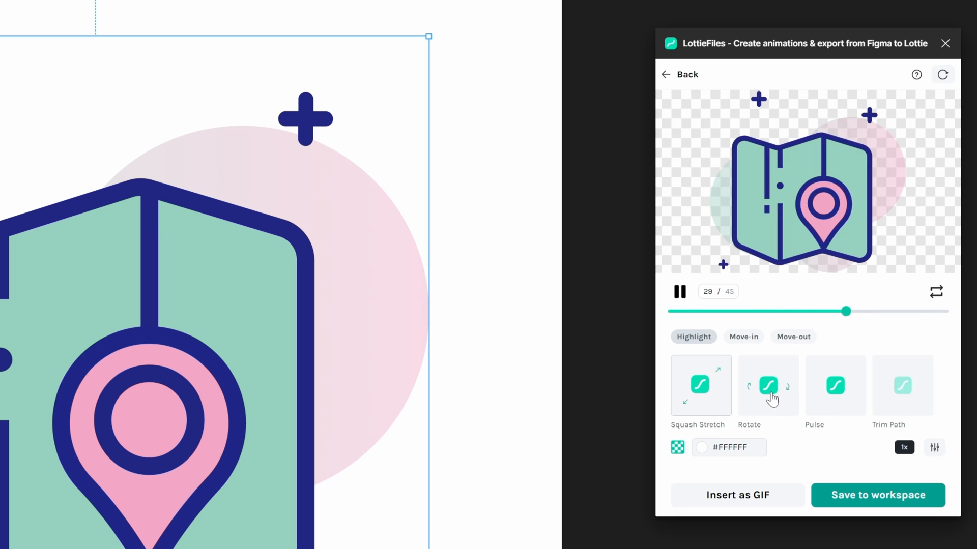
Preview the Rotate, Pulse and Trim Path highlight animations on the map icon and check the timing options
{"action": "left_click", "coordinate": [775, 393]}
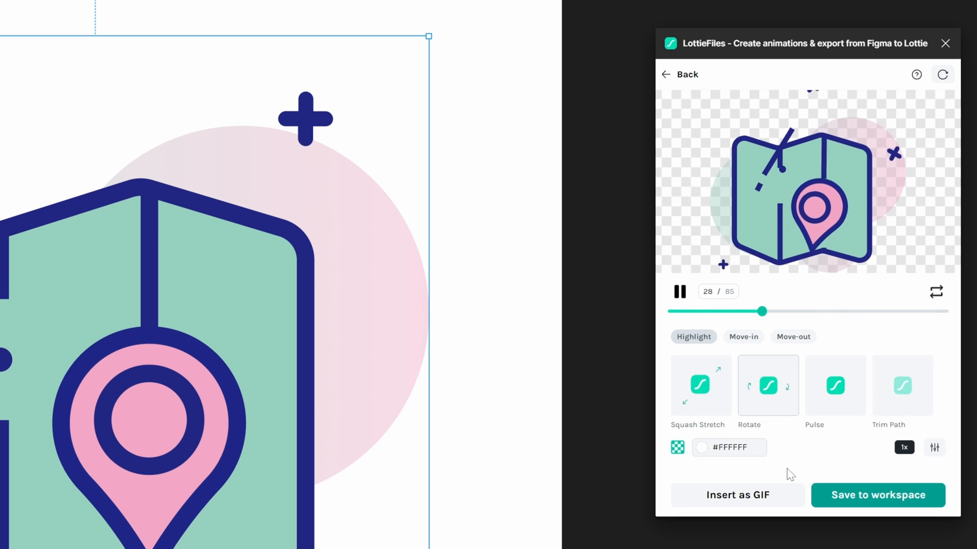
{"action": "left_click", "coordinate": [934, 447]}
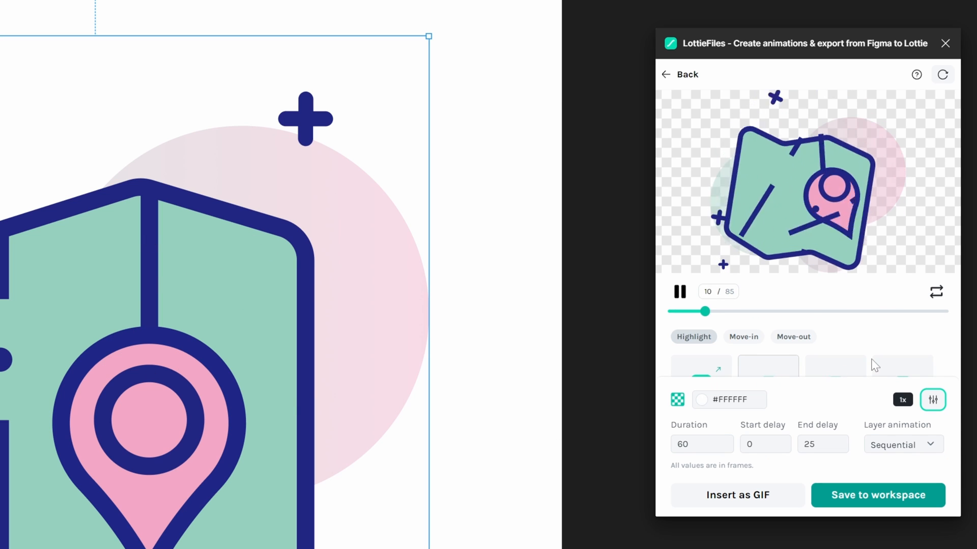
{"action": "left_click", "coordinate": [933, 400]}
{"action": "left_click", "coordinate": [830, 398]}
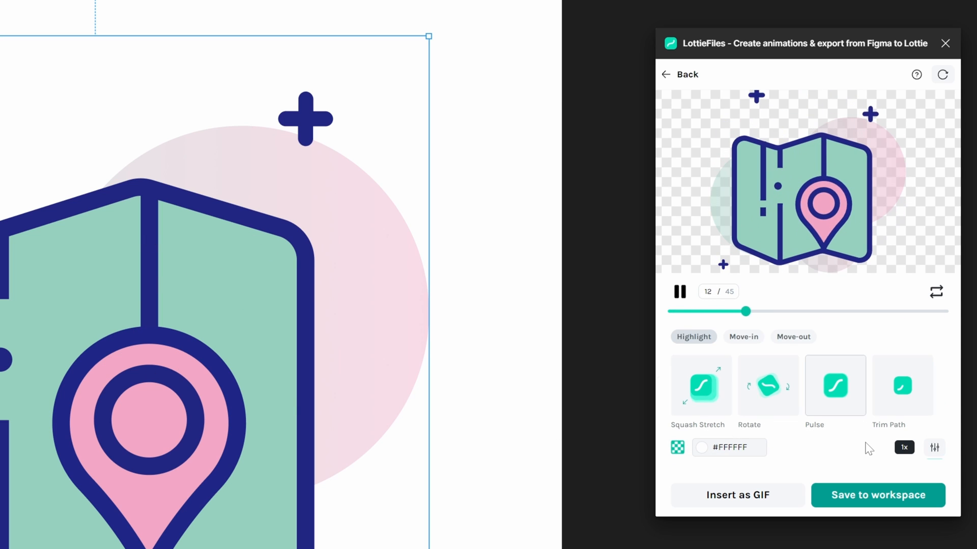
{"action": "left_click", "coordinate": [910, 385]}
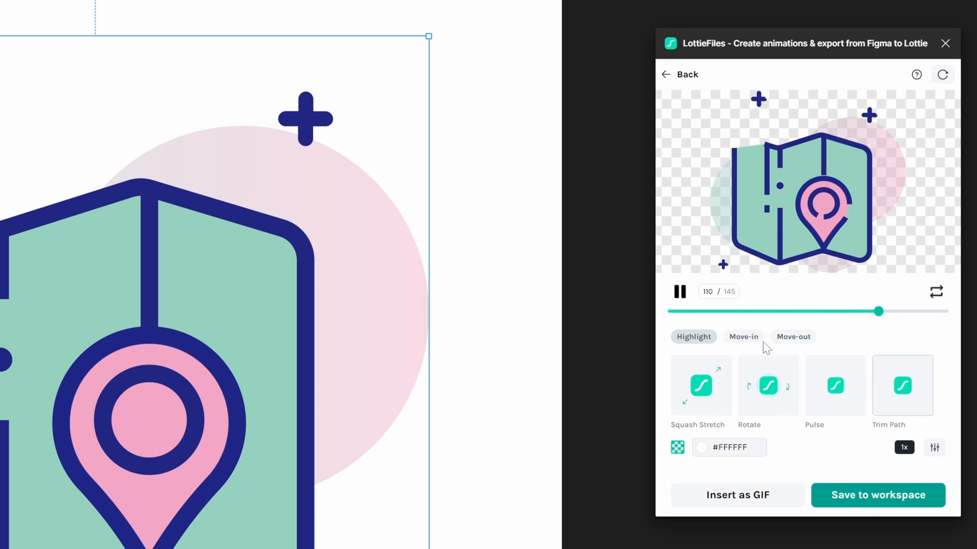
Preview the Slide Up, Pop In, Slide Down and Fade In move-in animations on the map icon
{"action": "left_click", "coordinate": [743, 337]}
{"action": "left_click", "coordinate": [769, 417]}
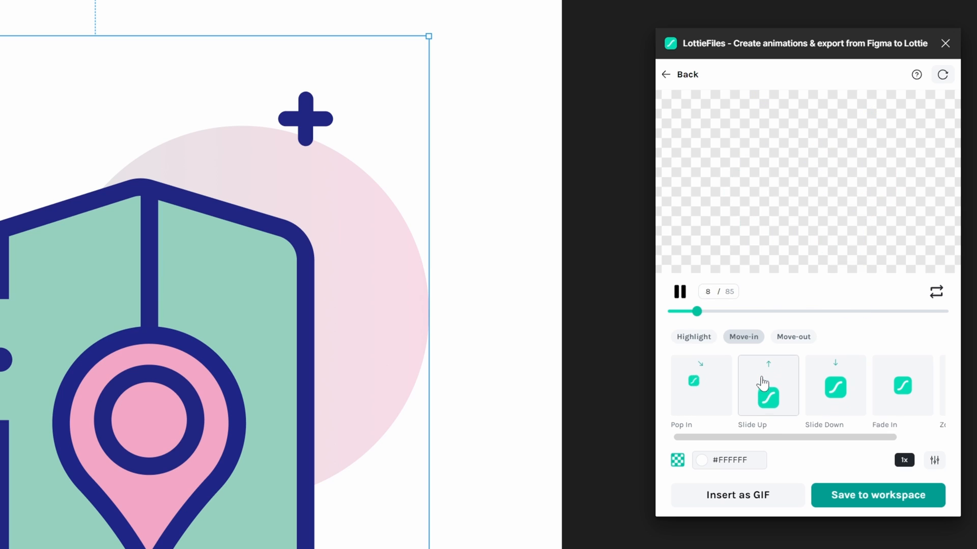
{"action": "left_click", "coordinate": [718, 389]}
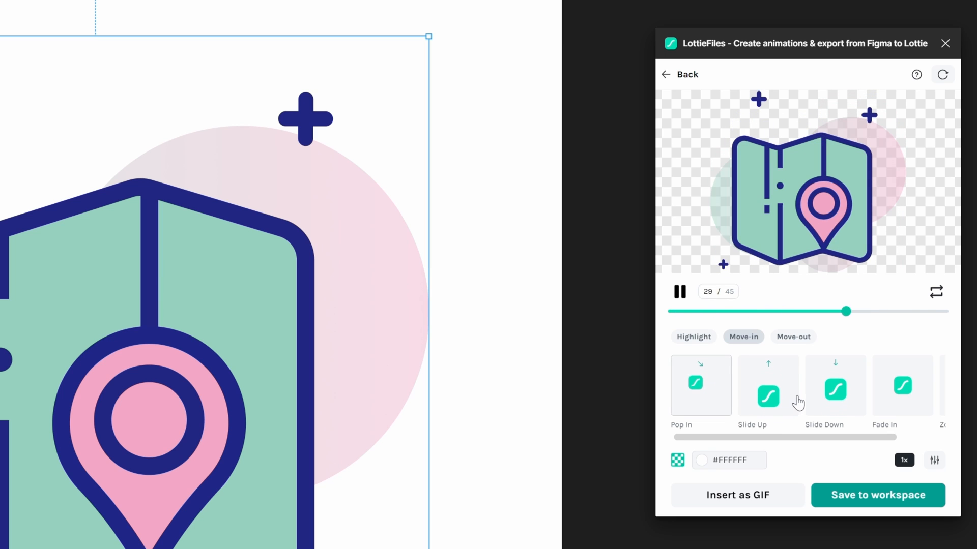
{"action": "left_click", "coordinate": [822, 391]}
{"action": "left_click", "coordinate": [882, 421]}
Return to the highlight animations, try Rotate and apply Pulse to the map icon
{"action": "left_click", "coordinate": [694, 337]}
{"action": "left_click", "coordinate": [773, 392]}
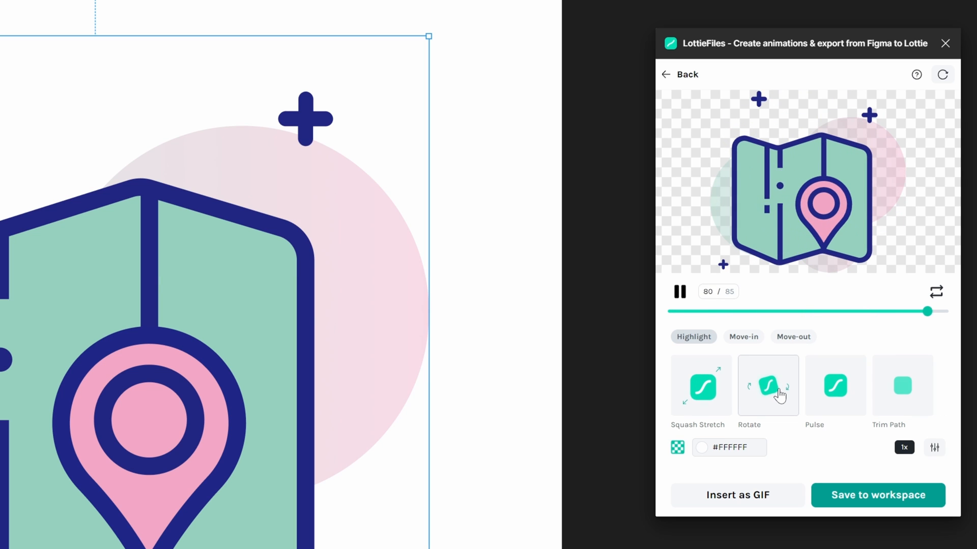
{"action": "left_click", "coordinate": [844, 389]}
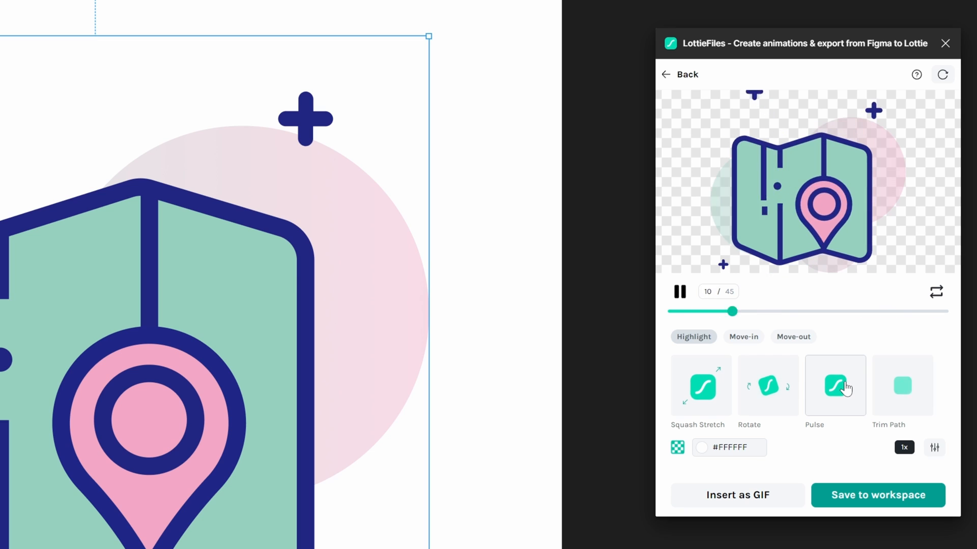
Set the Pulse animation's duration to 60 frames and its start delay to 10 frames
{"action": "left_click", "coordinate": [935, 448]}
{"action": "left_click", "coordinate": [694, 444]}
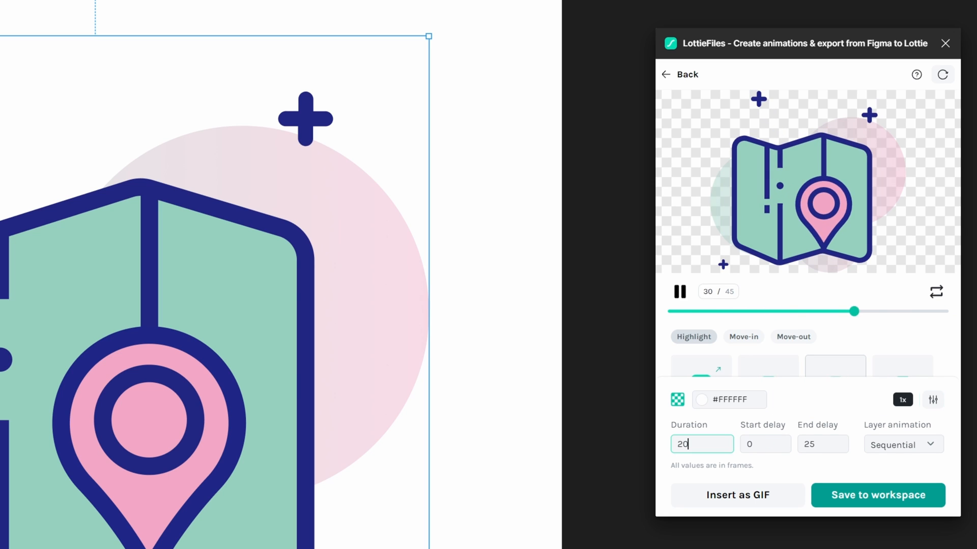
{"action": "left_click_drag", "start_coordinate": [693, 444], "coordinate": [653, 443]}
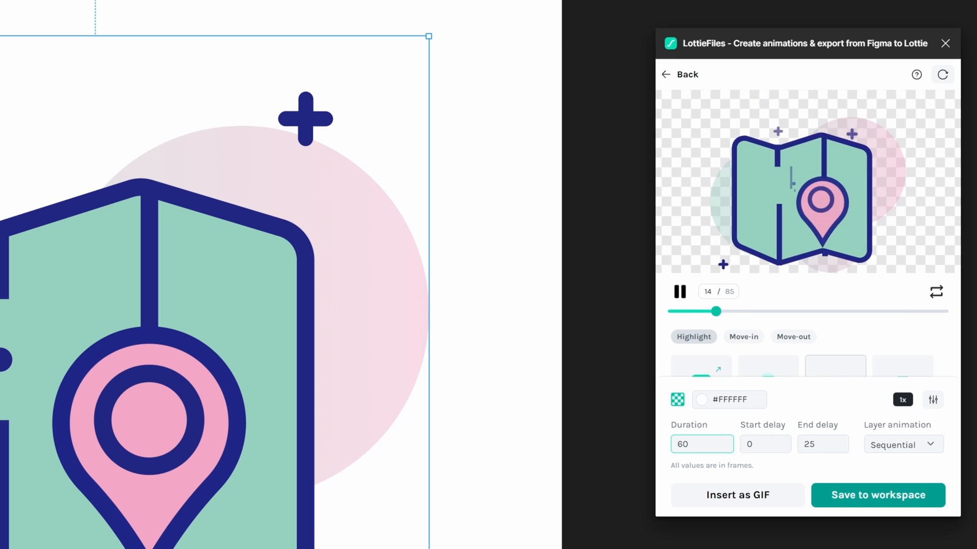
{"action": "key", "text": "Tab"}
{"action": "type", "text": "10"}
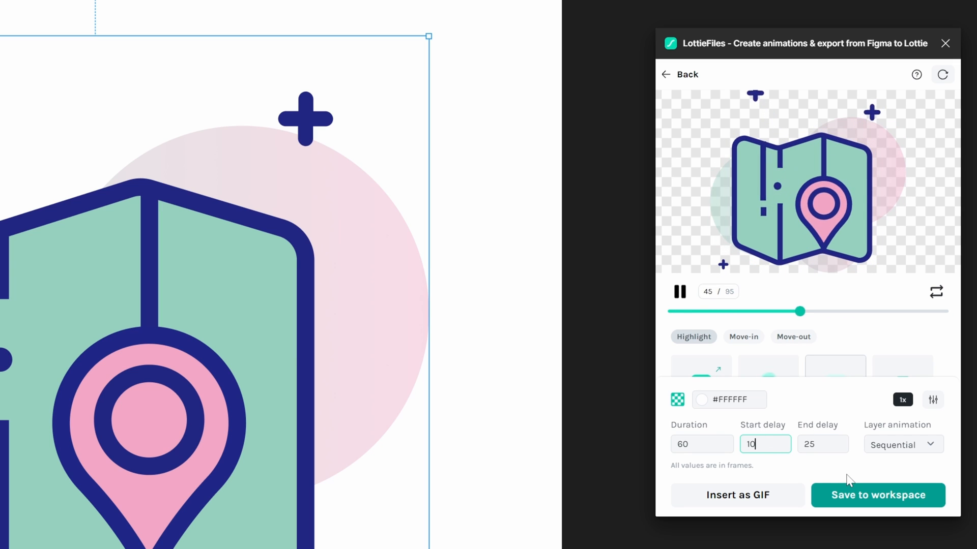
Try Parallel as the layer animation mode, and switch it back to Sequential
{"action": "left_click", "coordinate": [895, 445]}
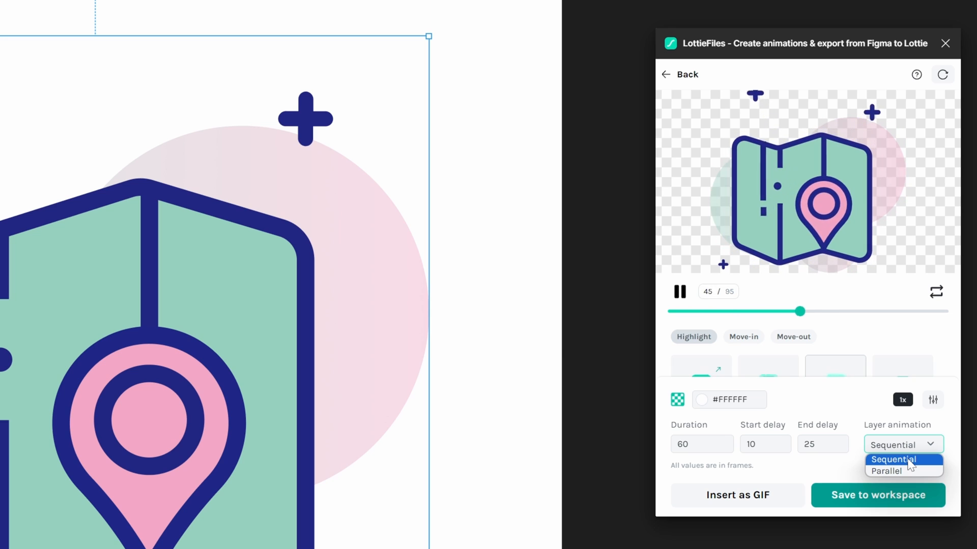
{"action": "left_click", "coordinate": [885, 471]}
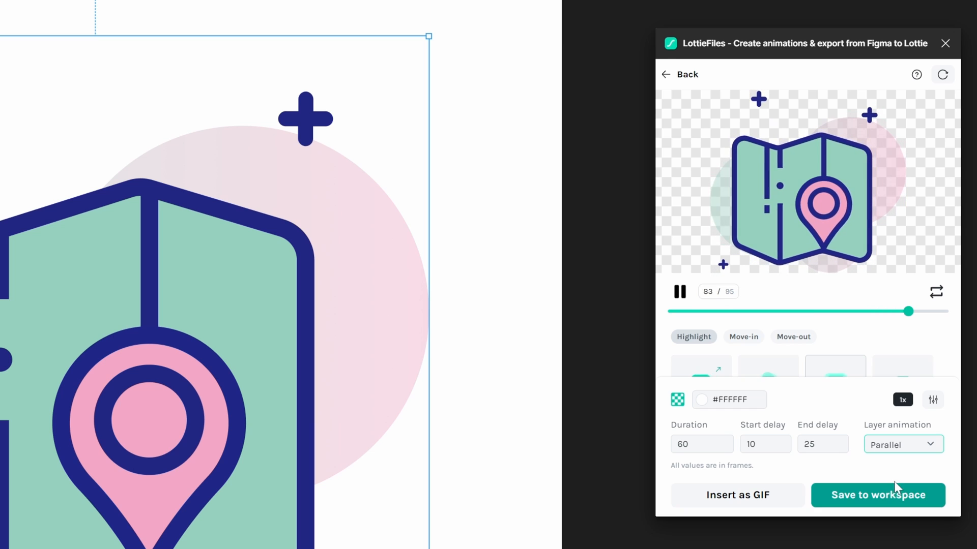
{"action": "left_click", "coordinate": [910, 444]}
{"action": "left_click", "coordinate": [895, 459]}
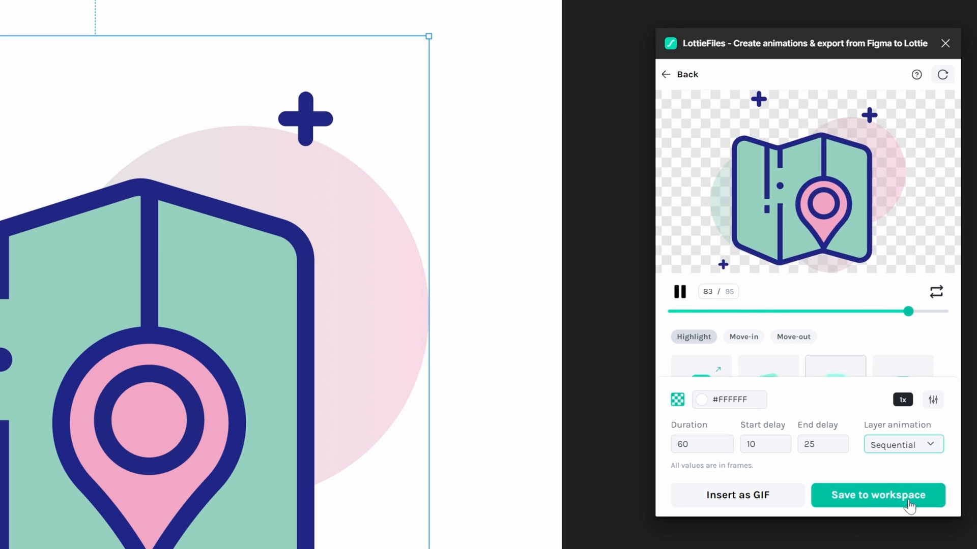
Leave the animation preview, close the LottieFiles plugin and deselect the map icon frame
{"action": "left_click", "coordinate": [909, 503]}
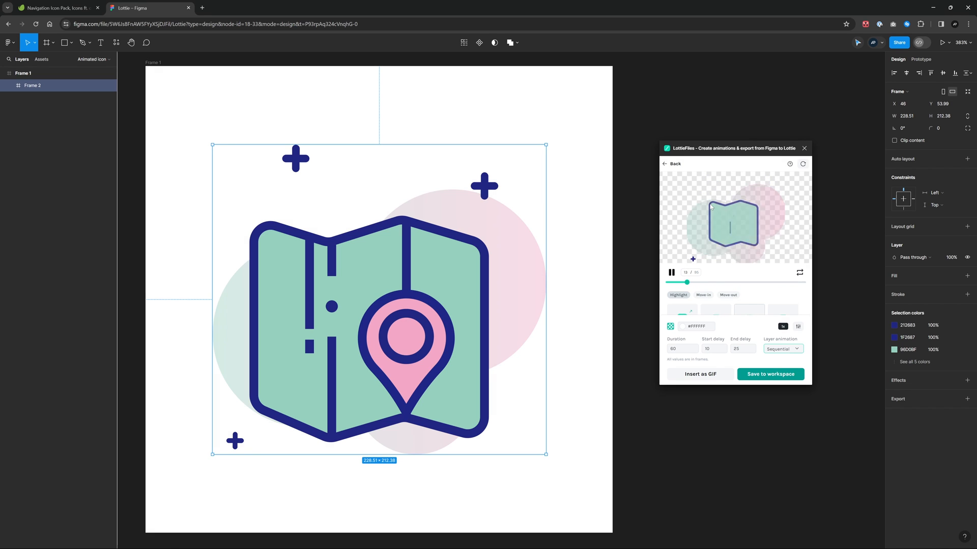
{"action": "left_click", "coordinate": [672, 164]}
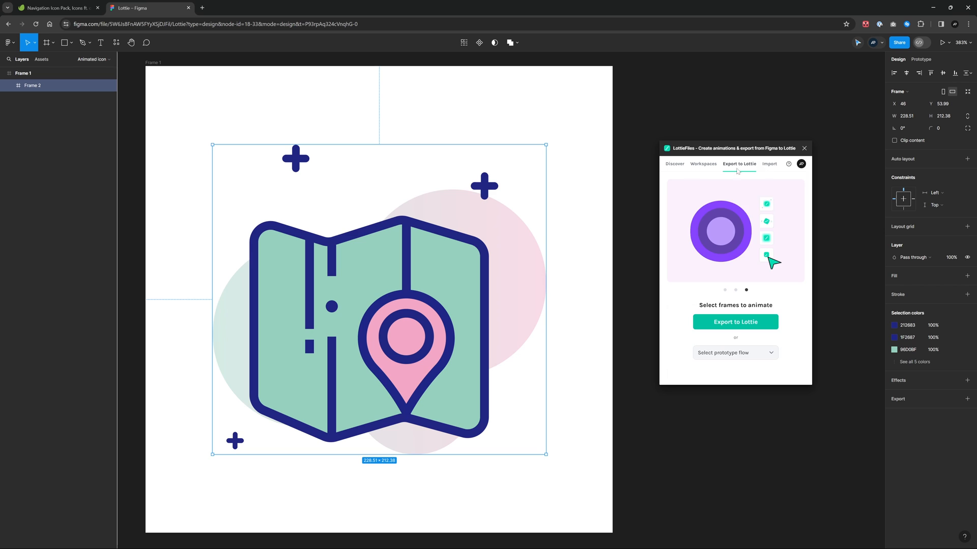
{"action": "left_click", "coordinate": [803, 150]}
{"action": "left_click", "coordinate": [724, 186]}
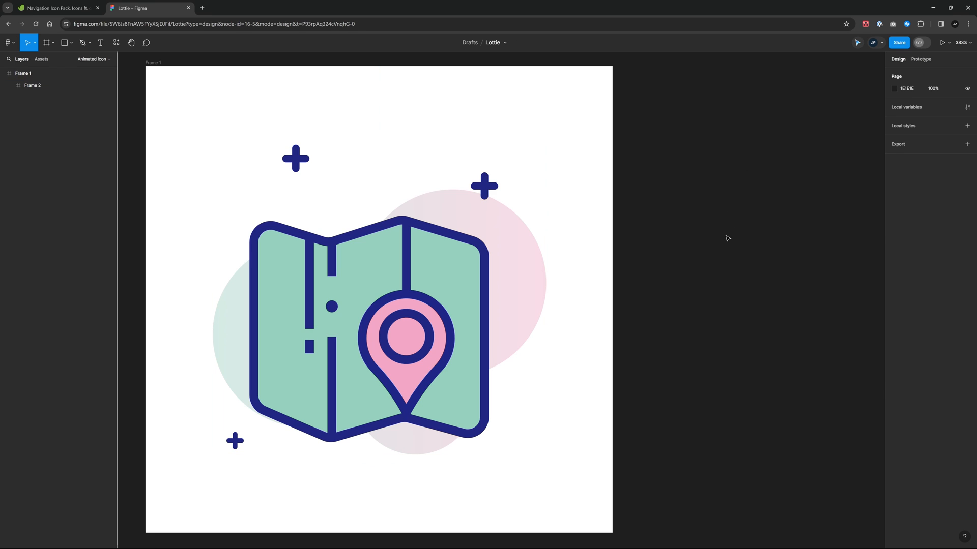
Ungroup the nested frame inside Frame 1 and duplicate Frame 1 twice for a row of three frames
{"action": "scroll", "coordinate": [704, 225], "scroll_direction": "down", "scroll_amount": 5}
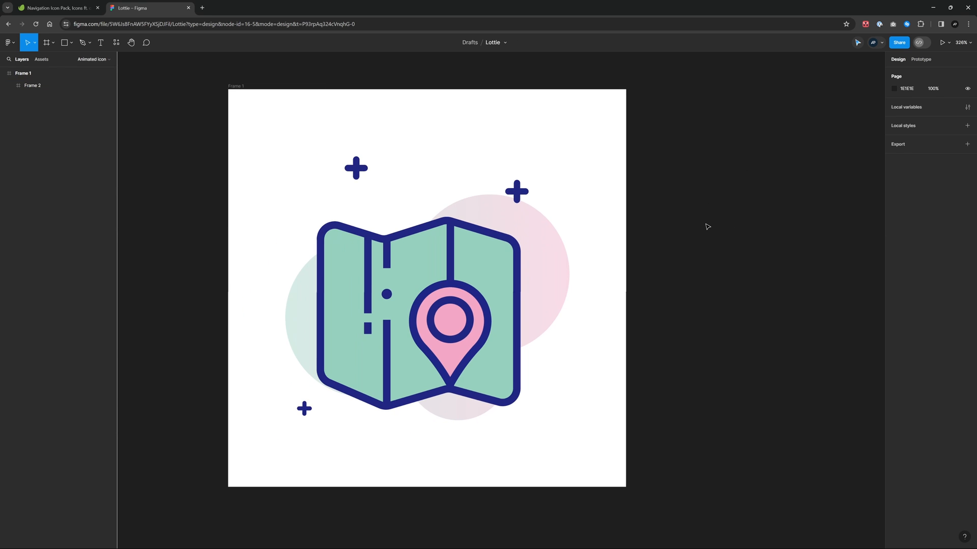
{"action": "left_click_drag", "start_coordinate": [750, 233], "coordinate": [530, 246]}
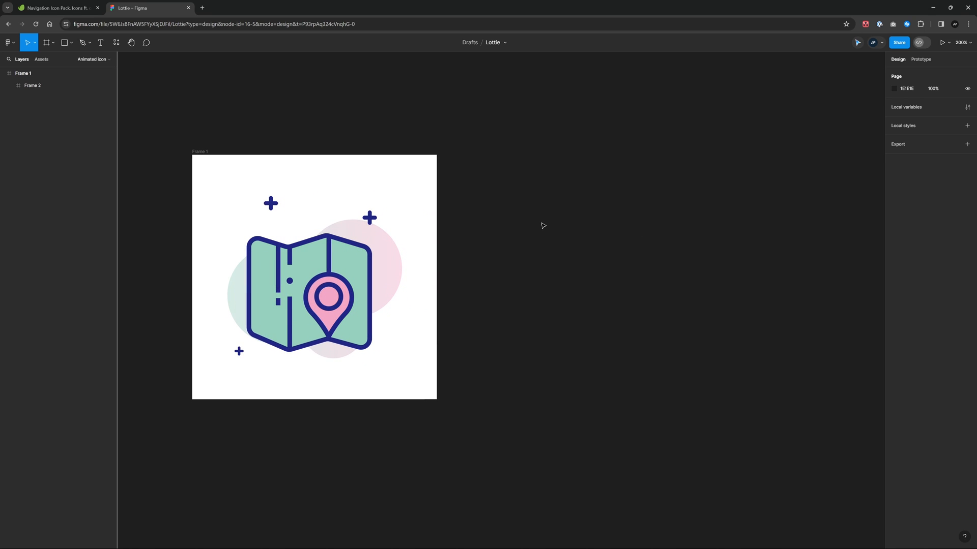
{"action": "scroll", "coordinate": [542, 224], "scroll_direction": "down", "scroll_amount": 3}
{"action": "left_click_drag", "start_coordinate": [580, 216], "coordinate": [491, 246]}
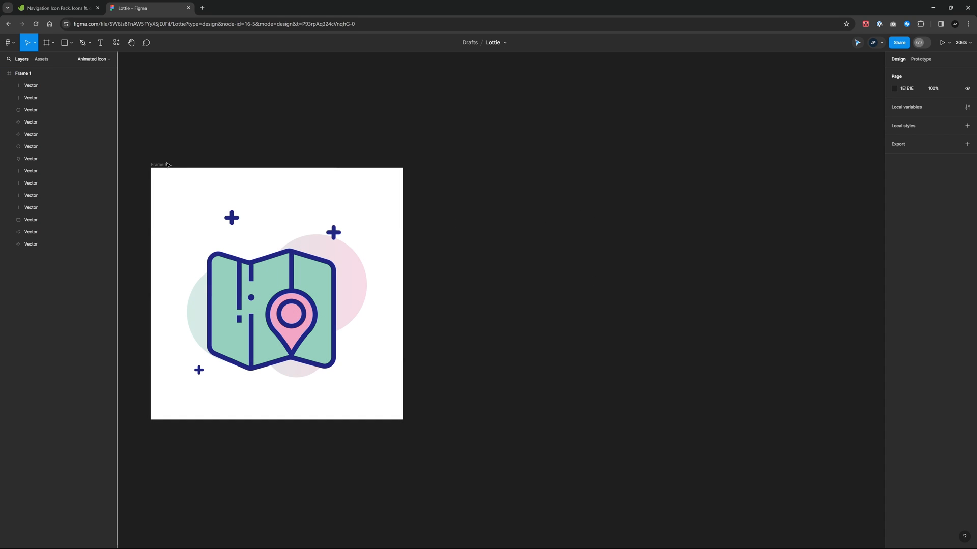
{"action": "left_click", "coordinate": [168, 165]}
{"action": "key", "text": "ctrl+d"}
{"action": "key", "text": "ctrl+d"}
{"action": "left_click", "coordinate": [487, 138]}
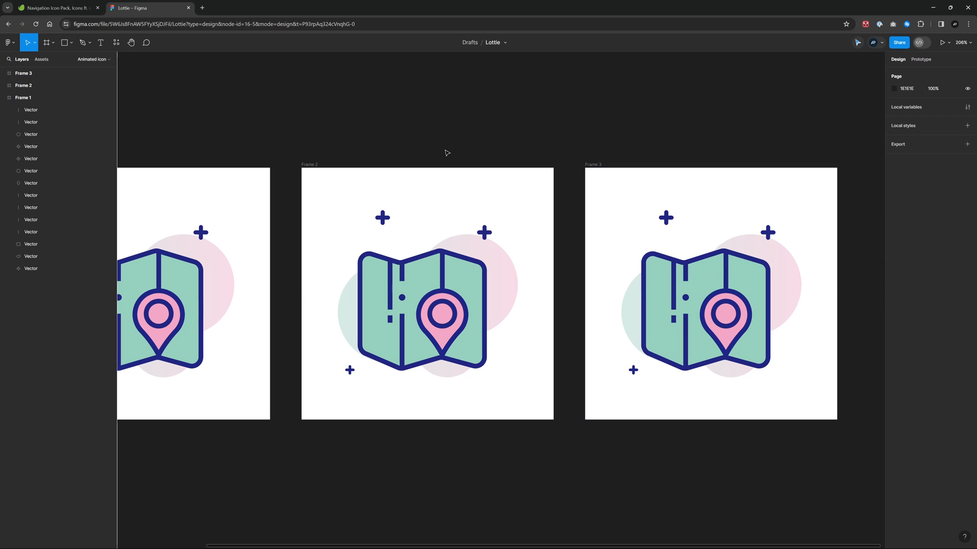
Move the two upper plus signs in Frame 2 slightly outward and the small one down and inward beneath the map
{"action": "scroll", "coordinate": [448, 152], "scroll_direction": "down", "scroll_amount": 5}
{"action": "left_click_drag", "start_coordinate": [436, 146], "coordinate": [473, 149]}
{"action": "left_click_drag", "start_coordinate": [436, 209], "coordinate": [420, 205]}
{"action": "left_click_drag", "start_coordinate": [515, 220], "coordinate": [527, 215]}
{"action": "left_click_drag", "start_coordinate": [412, 330], "coordinate": [441, 348]}
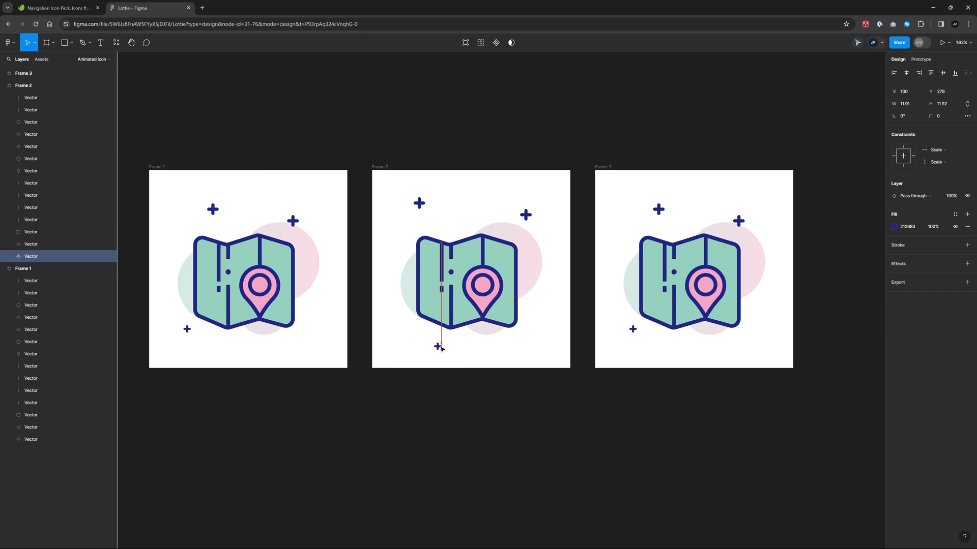
Reposition the background circles in Frame 2 and move the location pin with its inner ring 20 px down
{"action": "left_click", "coordinate": [536, 261]}
{"action": "left_click_drag", "start_coordinate": [545, 221], "coordinate": [539, 288]}
{"action": "left_click", "coordinate": [486, 293]}
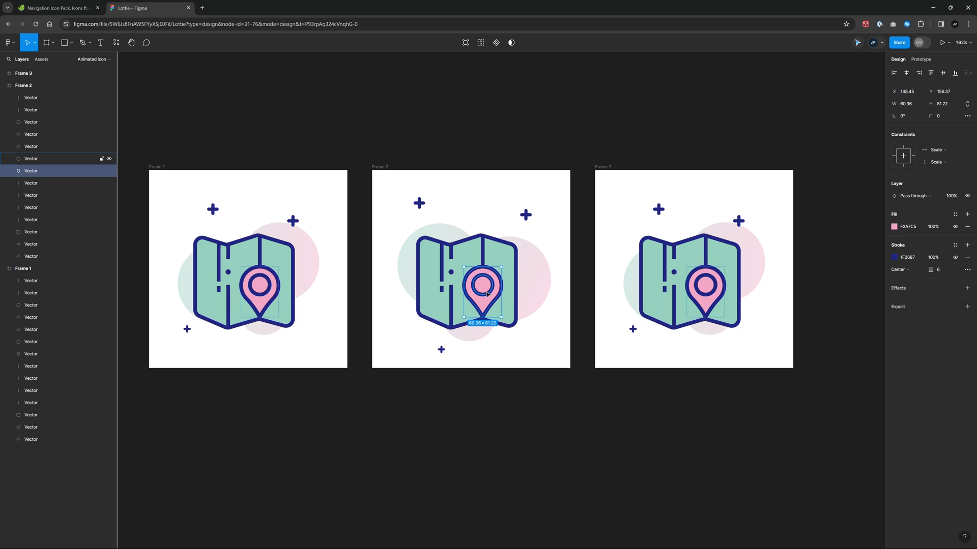
{"action": "left_click", "coordinate": [487, 294], "text": "shift"}
{"action": "key", "text": "shift+Down"}
{"action": "key", "text": "shift+Down"}
Restyle the map fold lines in Frame 2: lengthen the two short dashes, lower the dot and shorten the bottom line
{"action": "scroll", "coordinate": [454, 263], "scroll_direction": "up", "scroll_amount": 1}
{"action": "scroll", "coordinate": [454, 263], "scroll_direction": "up", "scroll_amount": 5}
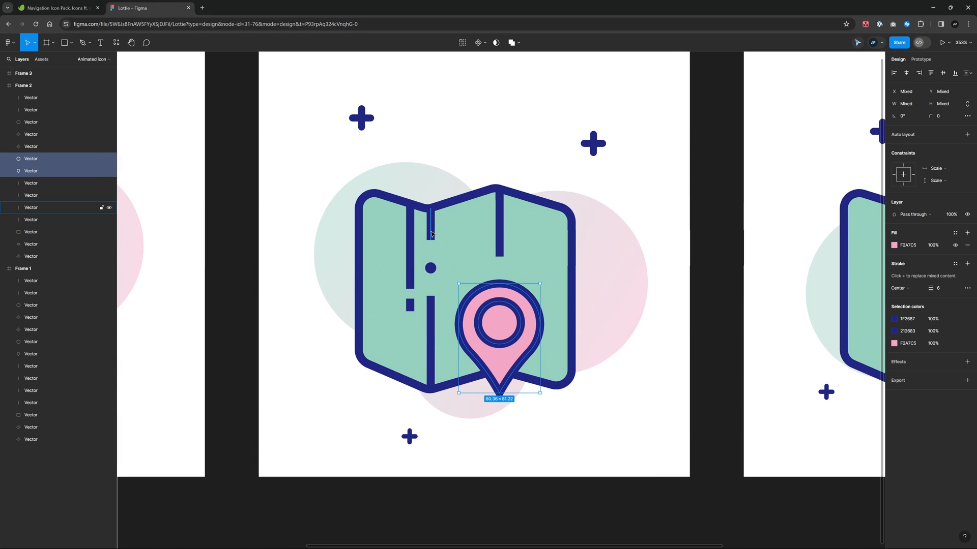
{"action": "left_click", "coordinate": [432, 237]}
{"action": "left_click_drag", "start_coordinate": [431, 239], "coordinate": [413, 348]}
{"action": "left_click", "coordinate": [431, 268]}
{"action": "left_click", "coordinate": [434, 330]}
{"action": "left_click", "coordinate": [410, 306]}
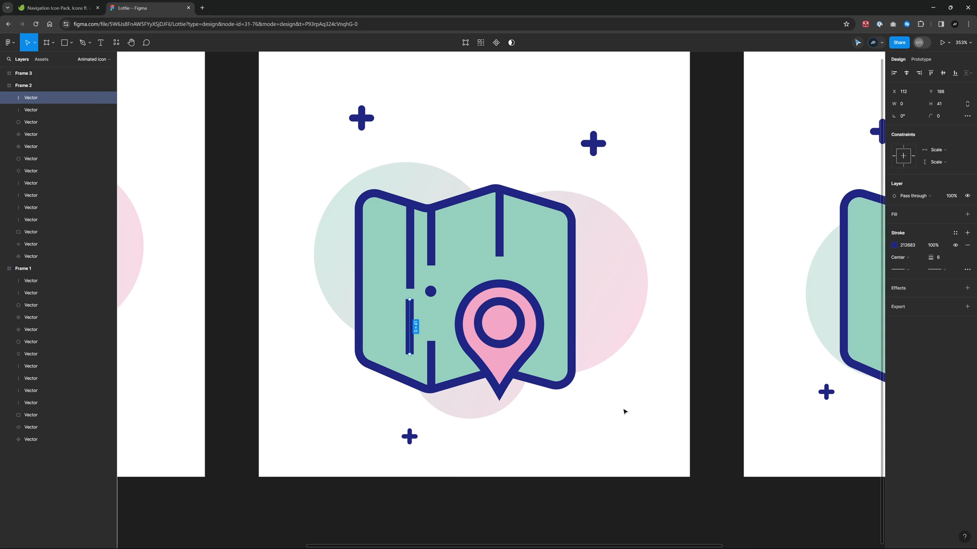
{"action": "key", "text": "Escape"}
{"action": "key", "text": "Escape"}
Move Frame 2's right plus sign further up, the left one down toward the map, and the bottom one sideways toward the pin
{"action": "scroll", "coordinate": [694, 305], "scroll_direction": "down", "scroll_amount": 5, "text": "ctrl"}
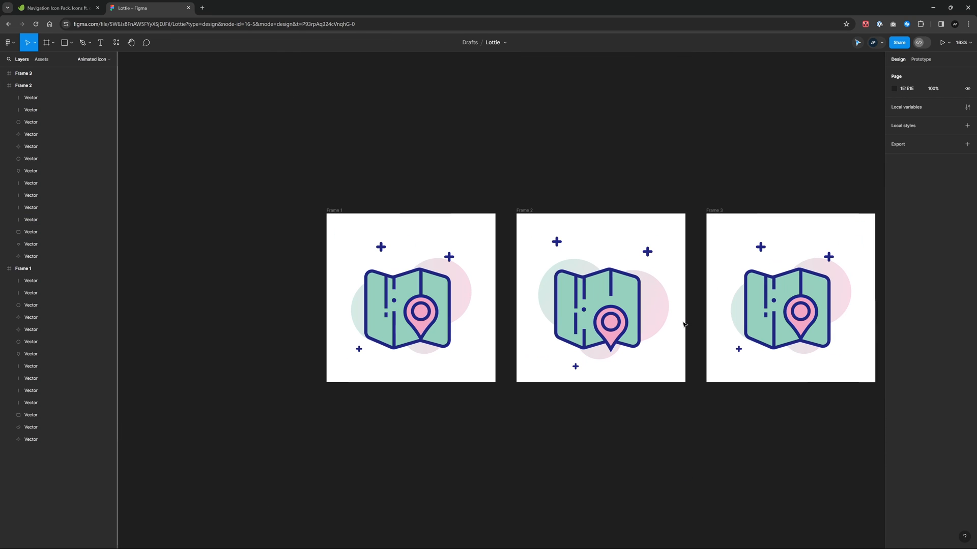
{"action": "scroll", "coordinate": [615, 290], "scroll_direction": "right", "scroll_amount": 3}
{"action": "scroll", "coordinate": [518, 309], "scroll_direction": "up", "scroll_amount": 2, "text": "ctrl"}
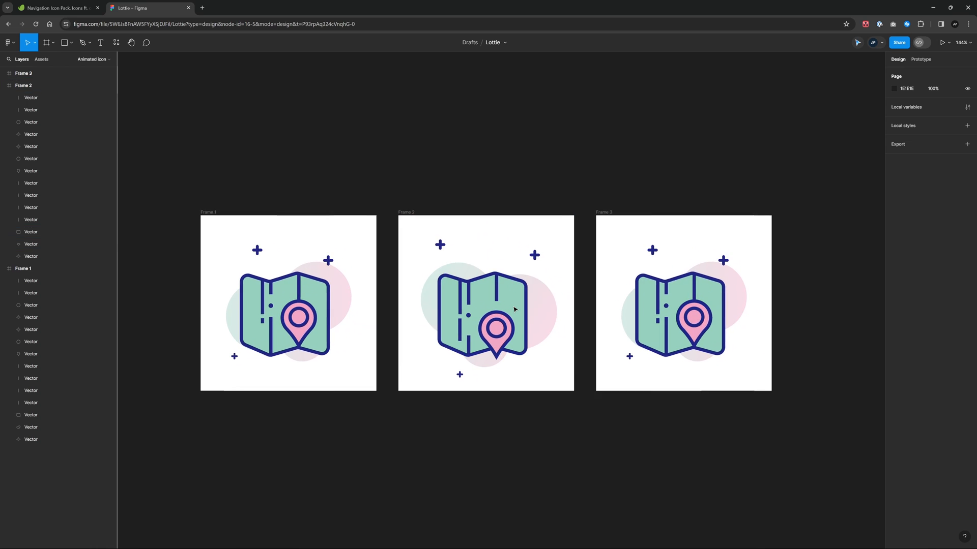
{"action": "scroll", "coordinate": [521, 310], "scroll_direction": "up", "scroll_amount": 1, "text": "ctrl"}
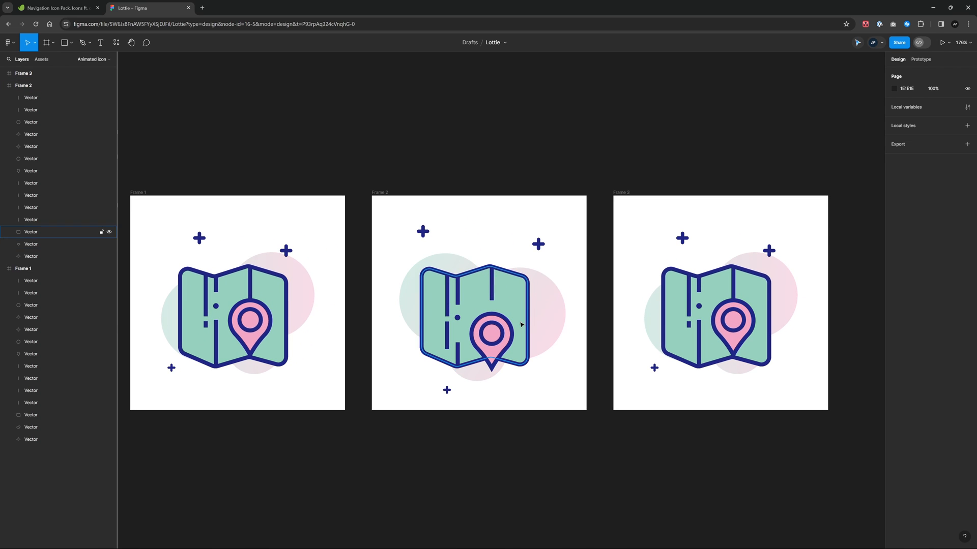
{"action": "scroll", "coordinate": [534, 314], "scroll_direction": "left", "scroll_amount": 1}
{"action": "scroll", "coordinate": [535, 316], "scroll_direction": "left", "scroll_amount": 1}
{"action": "scroll", "coordinate": [553, 334], "scroll_direction": "up", "scroll_amount": 1, "text": "ctrl"}
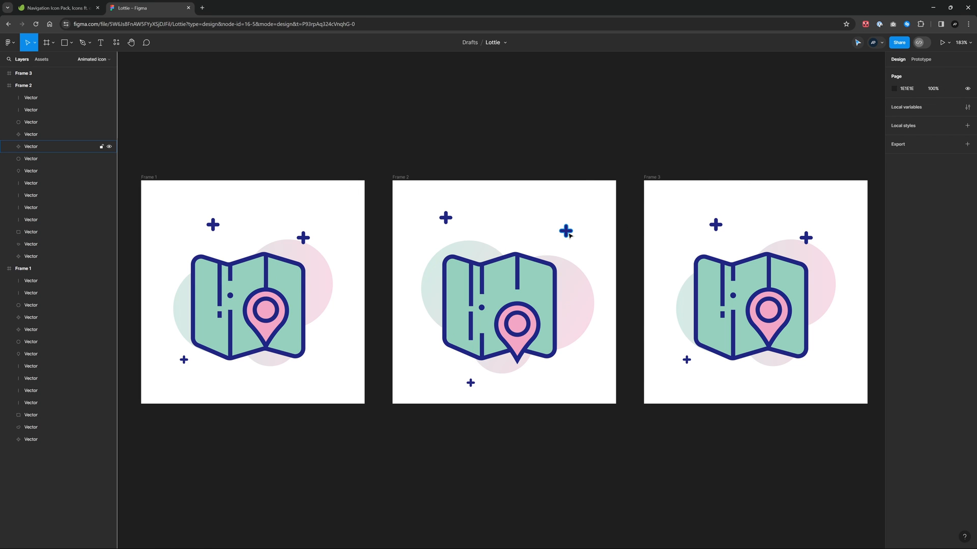
{"action": "left_click_drag", "start_coordinate": [570, 236], "coordinate": [573, 214]}
{"action": "left_click_drag", "start_coordinate": [445, 219], "coordinate": [458, 229]}
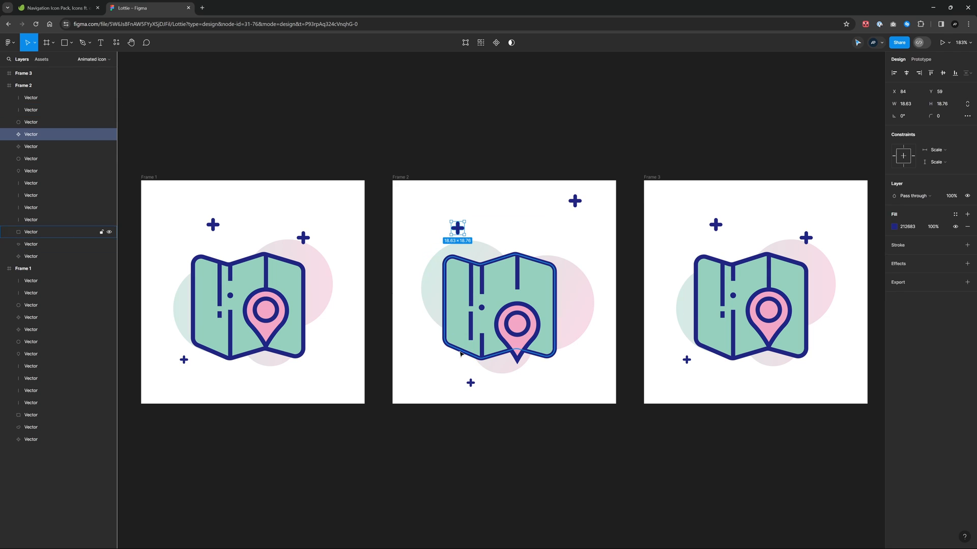
{"action": "left_click_drag", "start_coordinate": [472, 387], "coordinate": [490, 387]}
{"action": "left_click", "coordinate": [534, 159]}
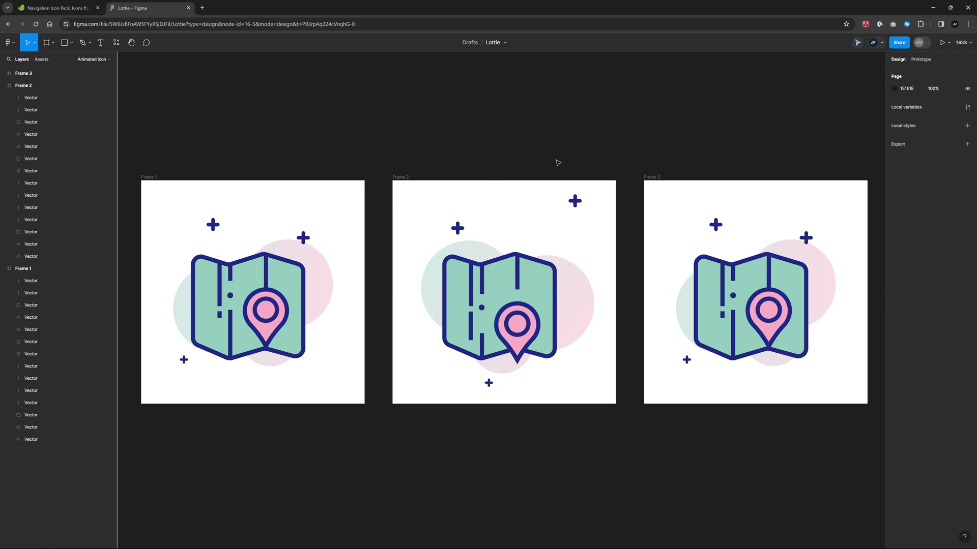
Make Frame 1 the starting point of a new prototype flow
{"action": "left_click", "coordinate": [922, 59]}
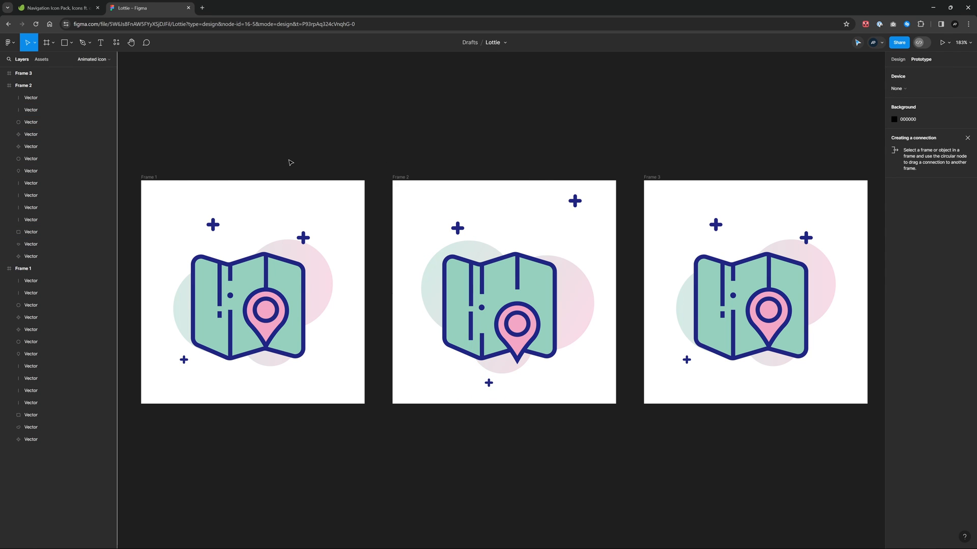
{"action": "left_click", "coordinate": [203, 177]}
{"action": "left_click", "coordinate": [952, 81]}
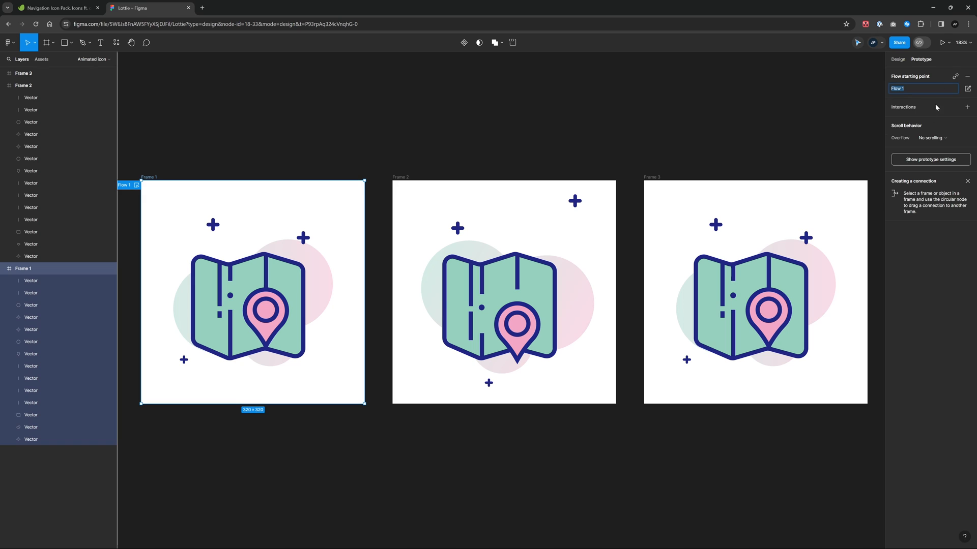
{"action": "left_click", "coordinate": [749, 90]}
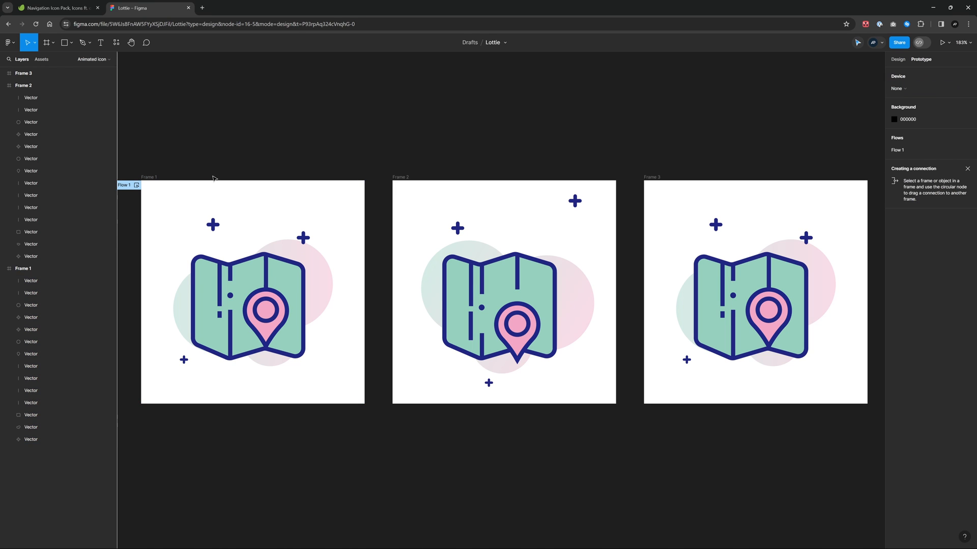
Add an interaction to Frame 1 that triggers after a delay of 1 ms
{"action": "left_click", "coordinate": [168, 178]}
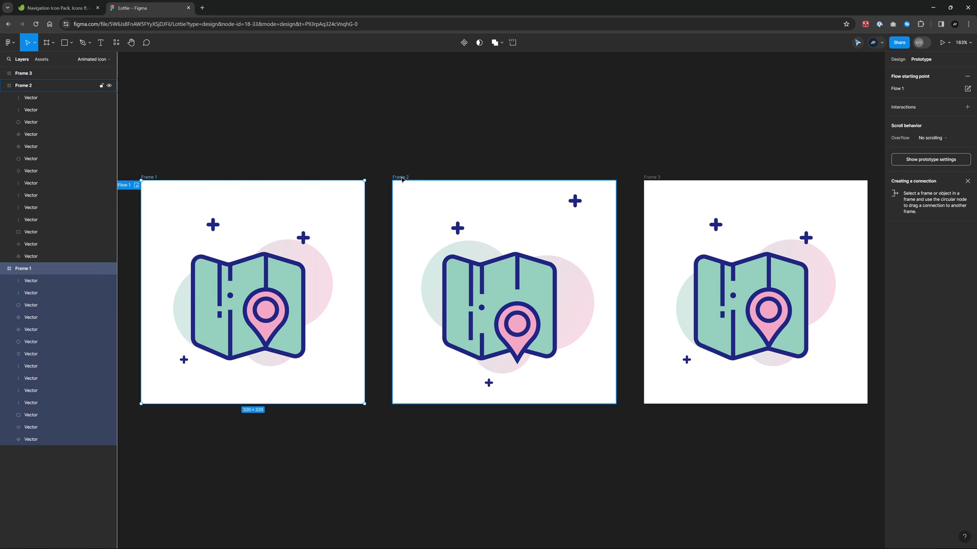
{"action": "left_click", "coordinate": [933, 106]}
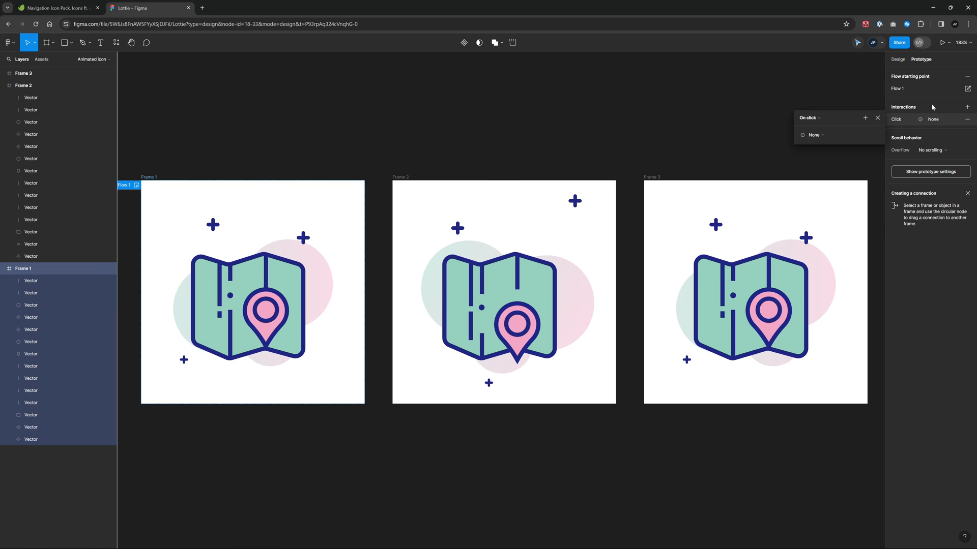
{"action": "left_click", "coordinate": [809, 117]}
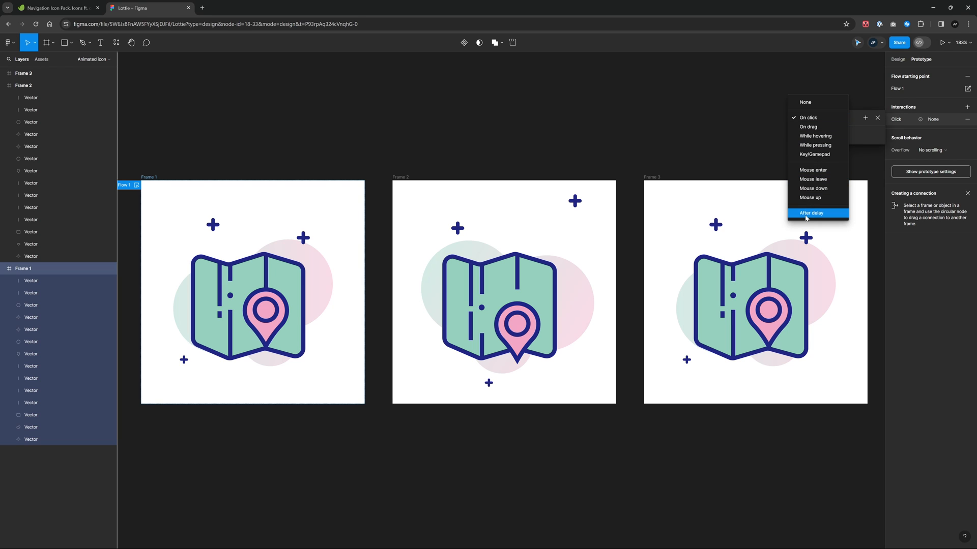
{"action": "left_click", "coordinate": [811, 213]}
{"action": "left_click", "coordinate": [818, 131]}
{"action": "type", "text": "1"}
{"action": "key", "text": "Return"}
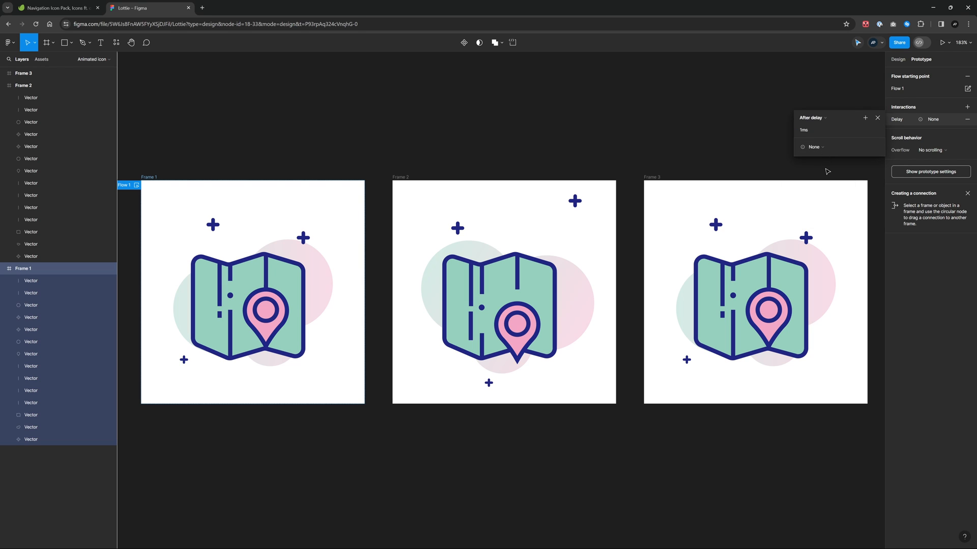
Have Frame 1's delay interaction navigate to Frame 2 with the Smart animate transition
{"action": "left_click", "coordinate": [822, 146]}
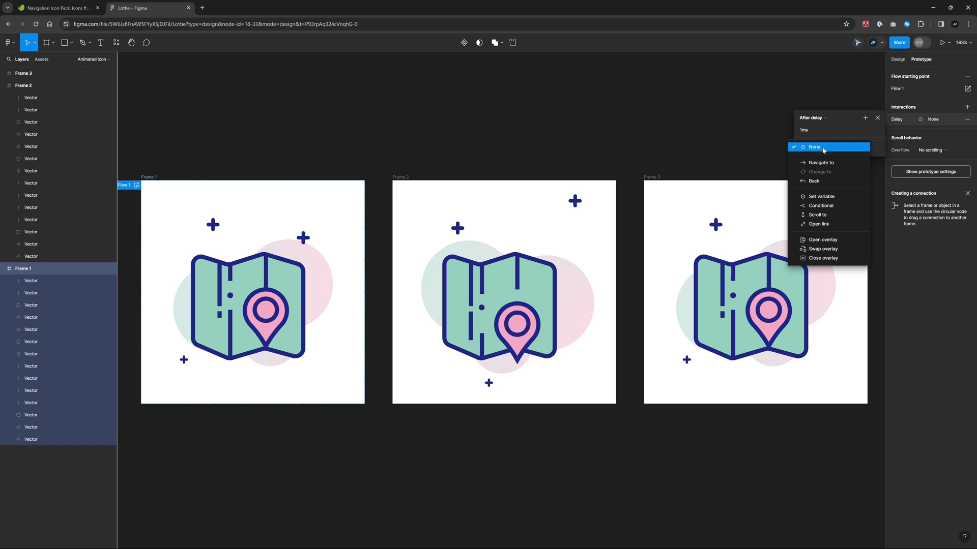
{"action": "left_click", "coordinate": [830, 162]}
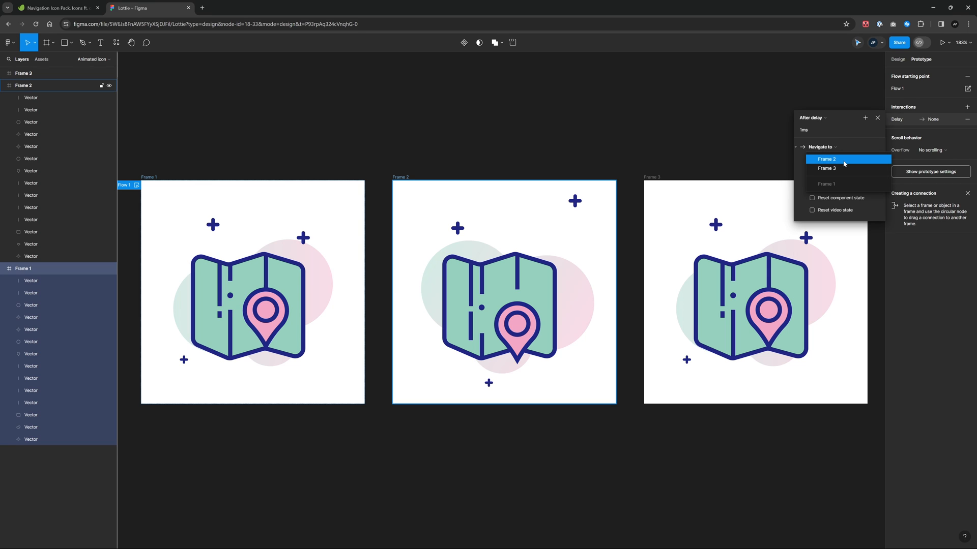
{"action": "left_click", "coordinate": [828, 160]}
{"action": "left_click", "coordinate": [826, 171]}
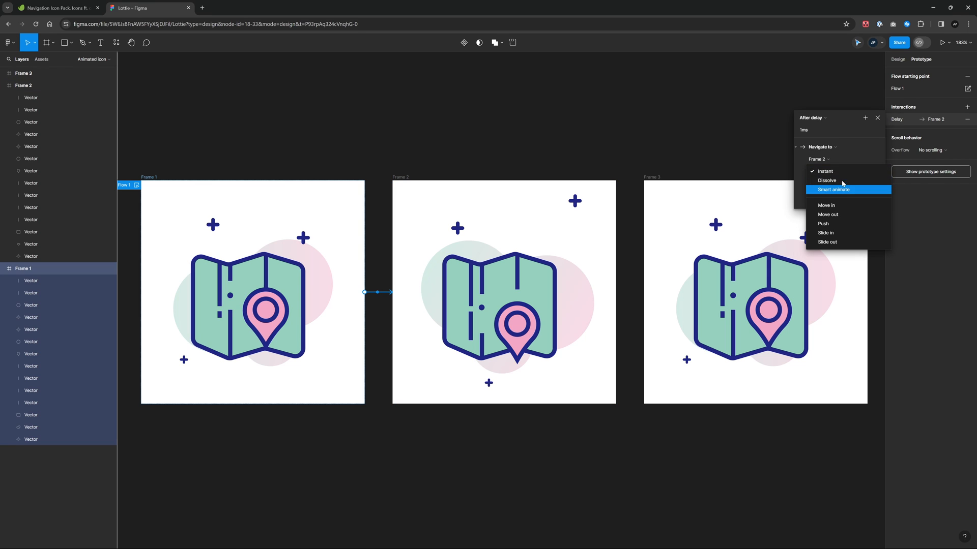
{"action": "left_click", "coordinate": [843, 191]}
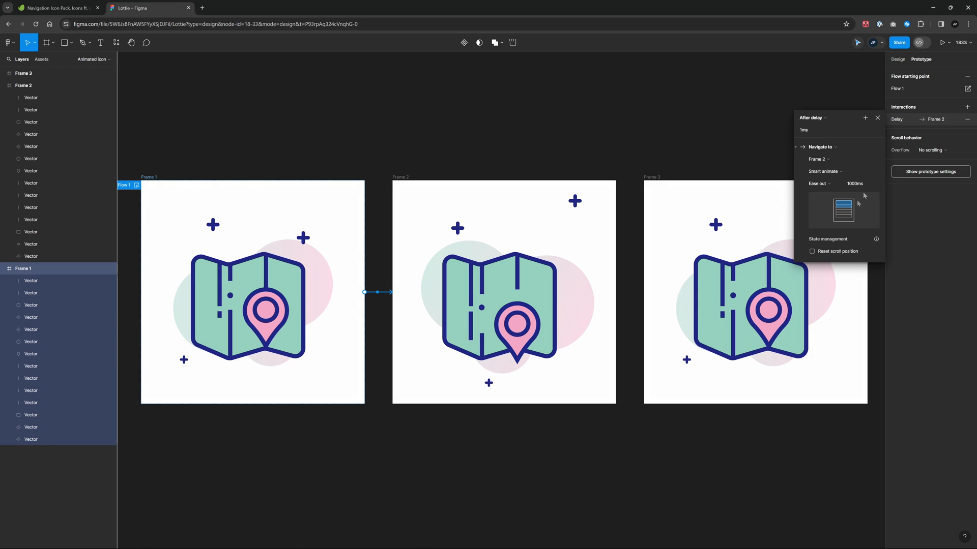
Link Frame 2 to Frame 3 with a prototype connection, then preview Flow 1 and close the preview
{"action": "left_click", "coordinate": [401, 178]}
{"action": "left_click_drag", "start_coordinate": [616, 292], "coordinate": [661, 300]}
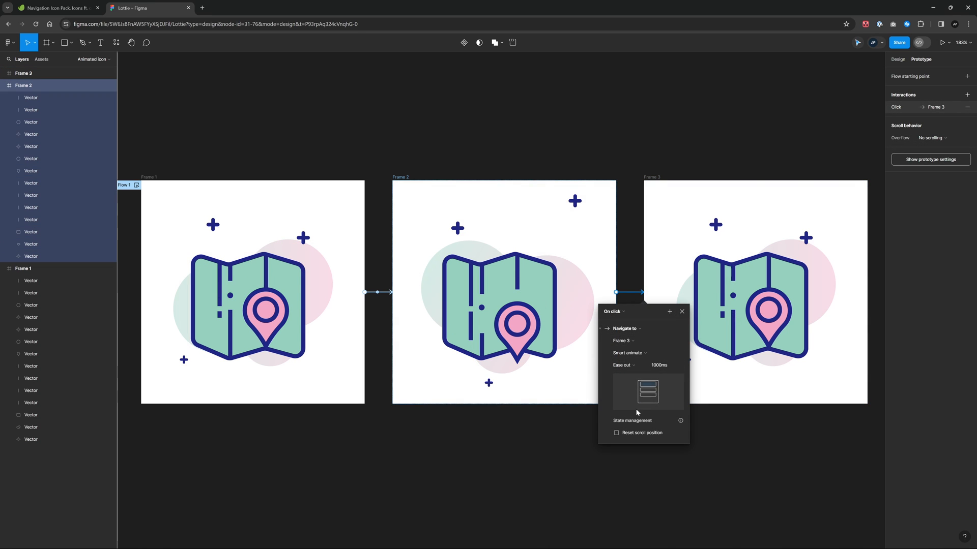
{"action": "left_click", "coordinate": [682, 312]}
{"action": "left_click", "coordinate": [335, 143]}
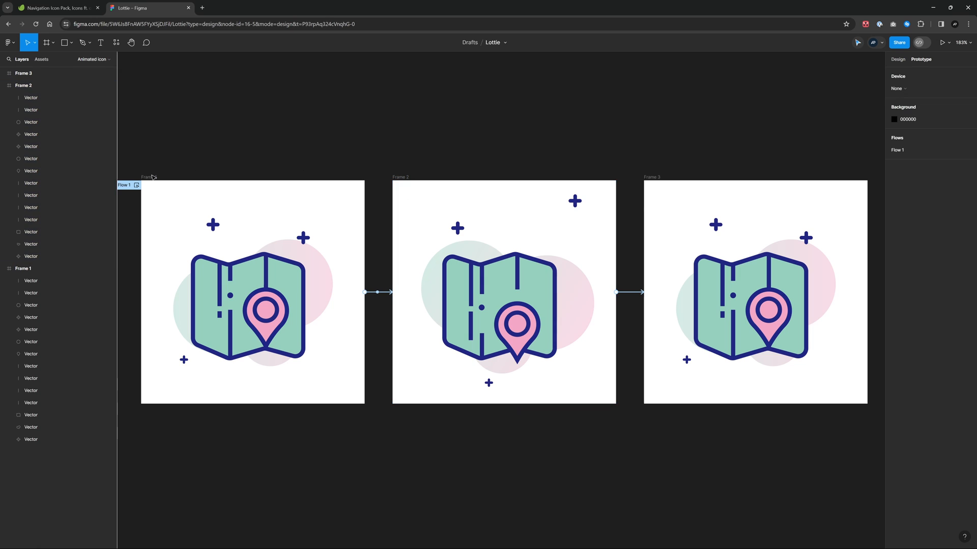
{"action": "left_click", "coordinate": [135, 185]}
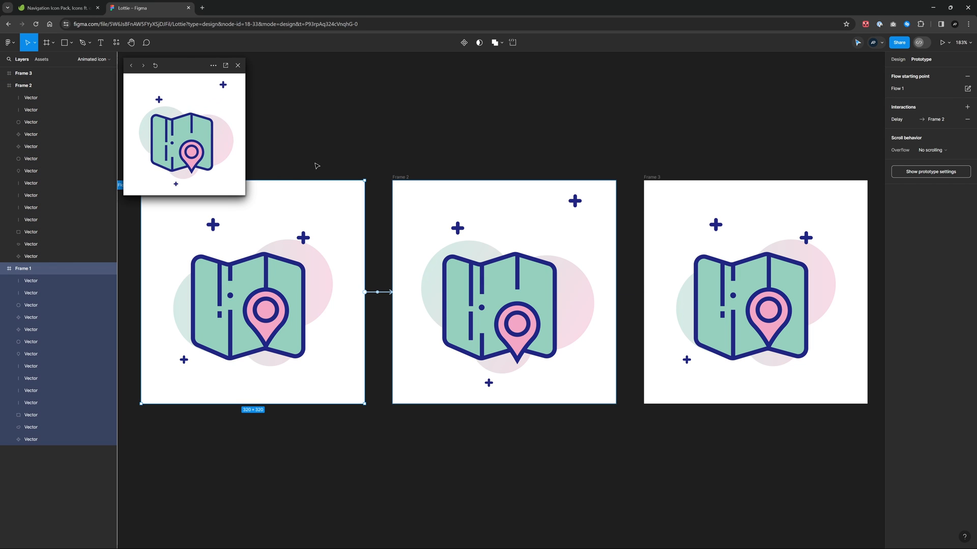
{"action": "left_click", "coordinate": [238, 66]}
Link Frame 3 back to Frame 1 with a prototype connection to close the animation loop
{"action": "left_click", "coordinate": [651, 178]}
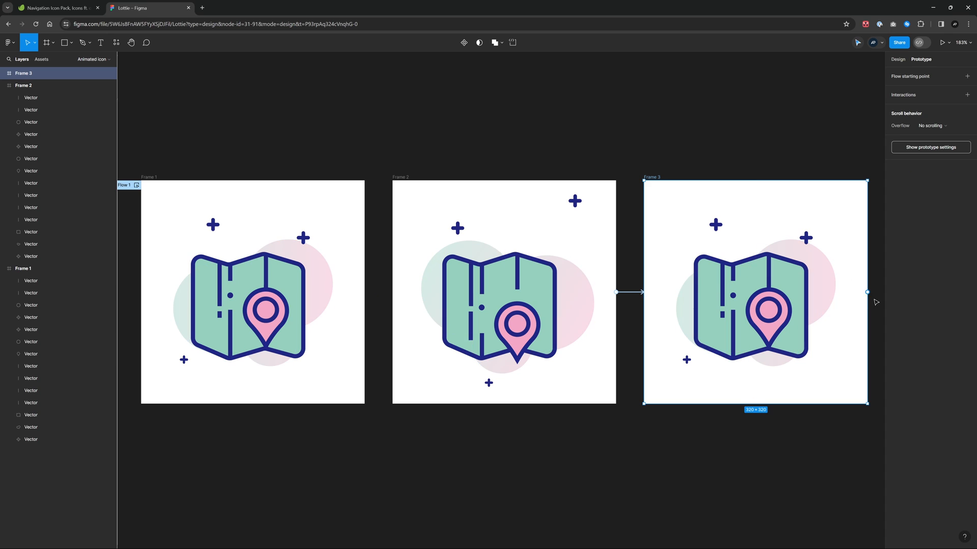
{"action": "left_click_drag", "start_coordinate": [867, 293], "coordinate": [331, 218]}
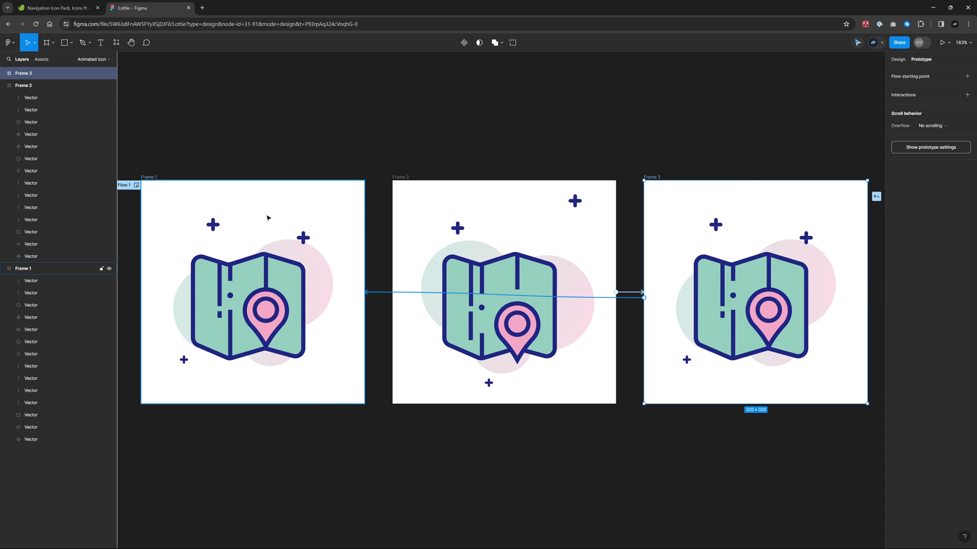
{"action": "left_click_drag", "start_coordinate": [268, 218], "coordinate": [271, 218]}
{"action": "left_click", "coordinate": [402, 311]}
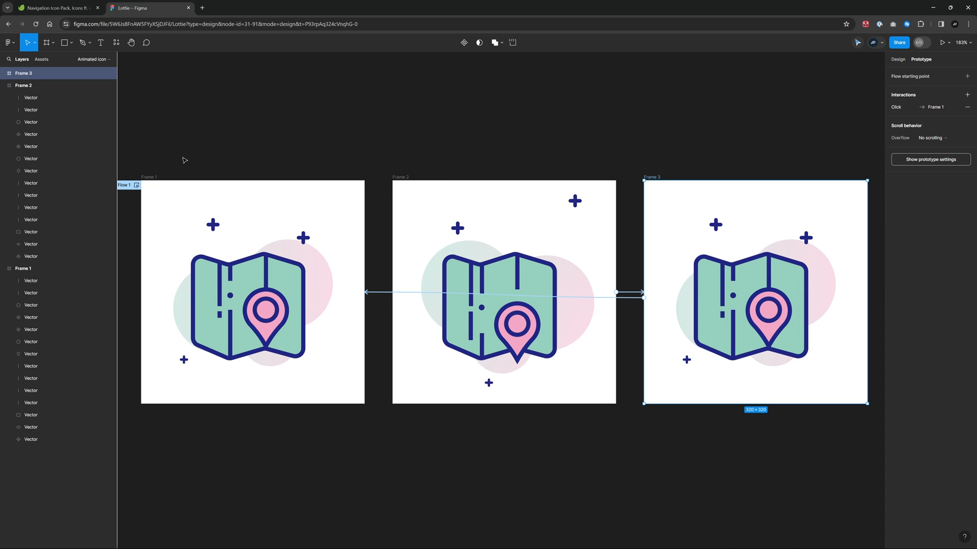
Preview Flow 1 again, restart it once from the beginning and close the preview
{"action": "left_click", "coordinate": [137, 185]}
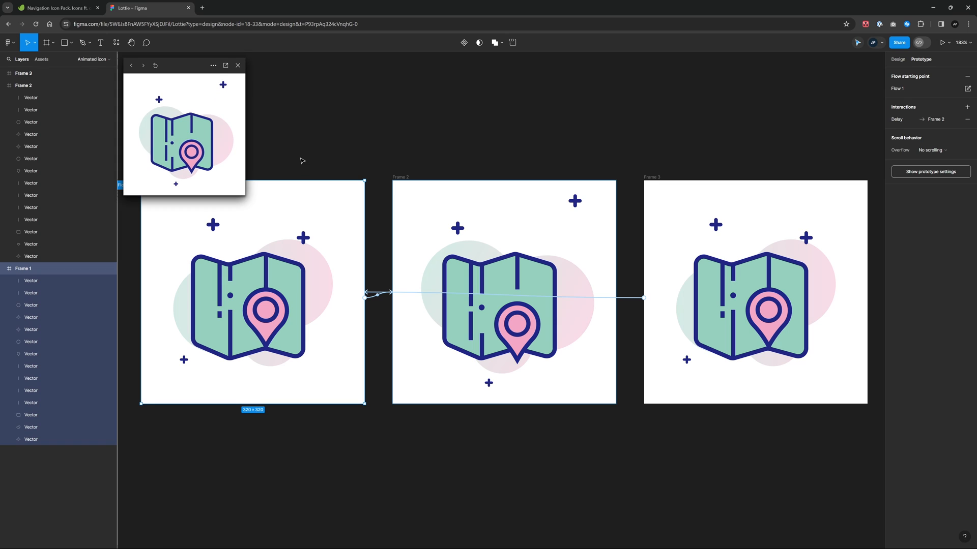
{"action": "left_click", "coordinate": [154, 67]}
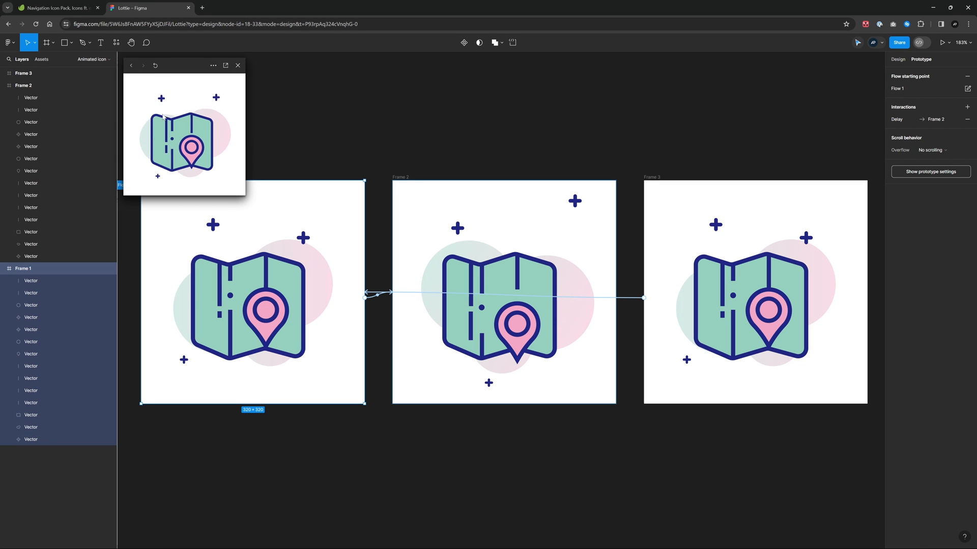
{"action": "left_click", "coordinate": [239, 66]}
{"action": "left_click", "coordinate": [355, 145]}
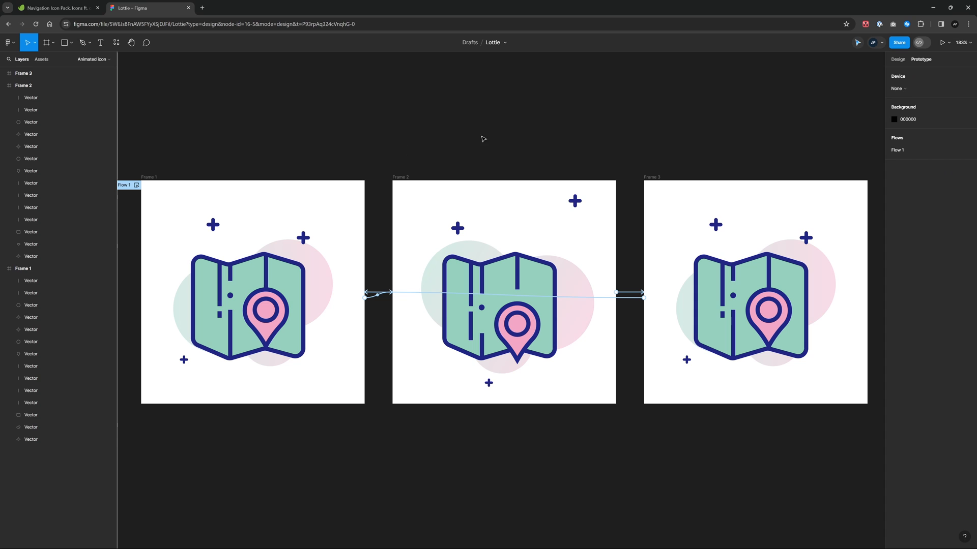
Run the LottieFiles plugin and choose Flow 1 as the prototype flow to export to Lottie
{"action": "key", "text": "ctrl+slash"}
{"action": "left_click", "coordinate": [519, 128]}
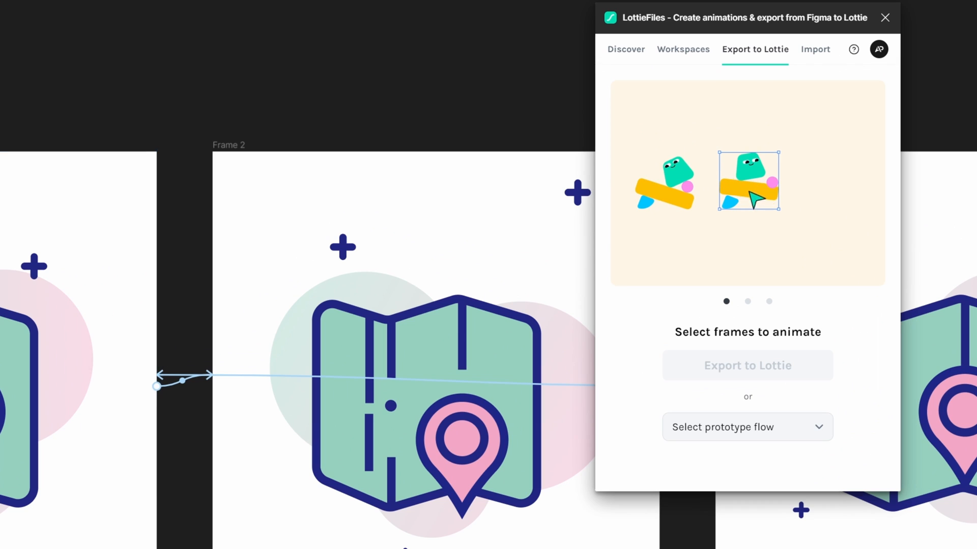
{"action": "left_click", "coordinate": [750, 427]}
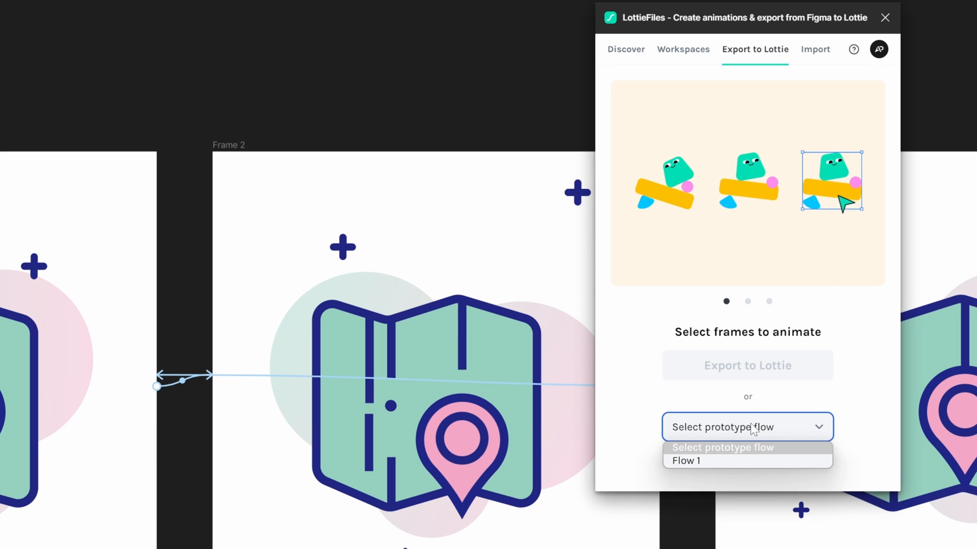
{"action": "left_click", "coordinate": [733, 460]}
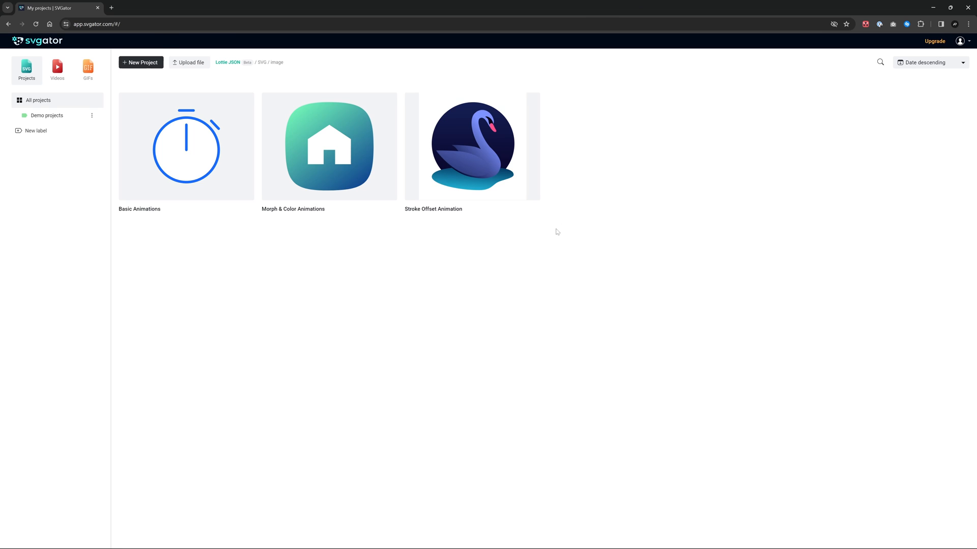
Switch to SVGator, enlarge the projects page and open the Morph & Color Animations demo project
{"action": "key", "text": "ctrl+plus"}
{"action": "key", "text": "ctrl+plus"}
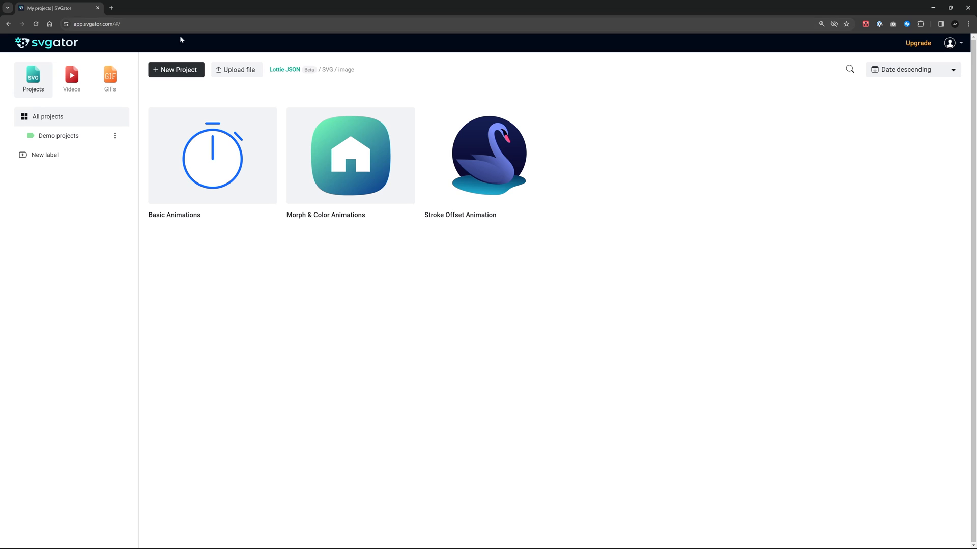
{"action": "mouse_move", "coordinate": [357, 177]}
{"action": "left_click", "coordinate": [351, 155]}
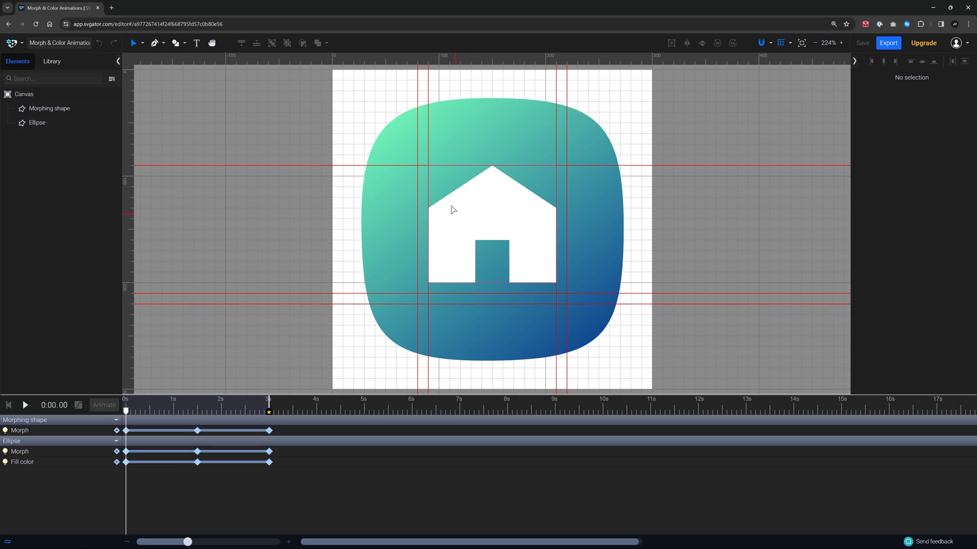
Select the gradient background ellipse, look at the asset library's uploads and return to the element list
{"action": "left_click", "coordinate": [465, 126]}
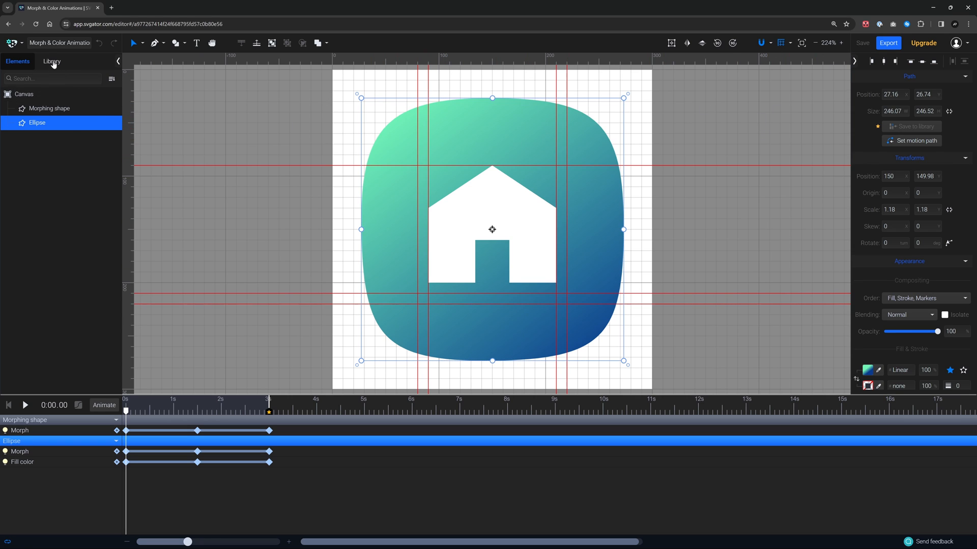
{"action": "left_click", "coordinate": [56, 62]}
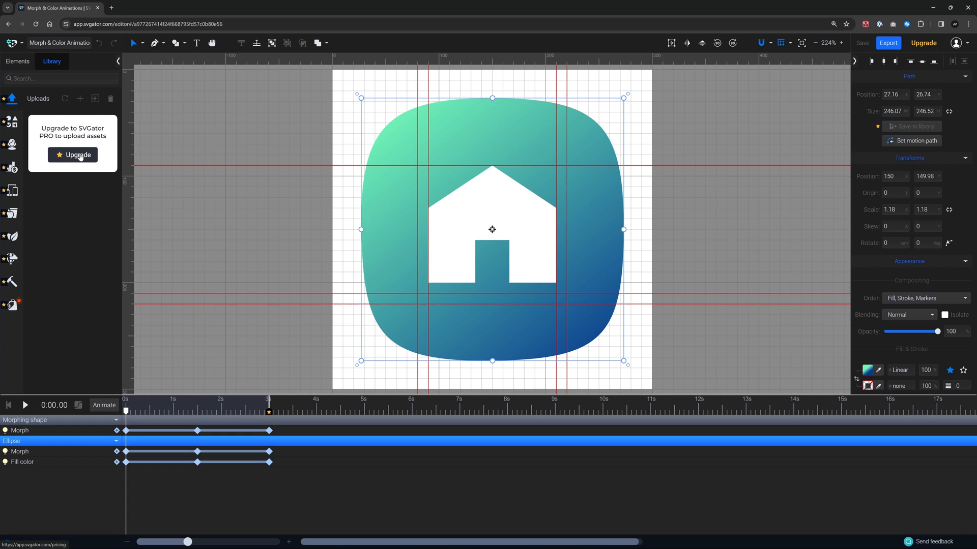
{"action": "left_click", "coordinate": [18, 61]}
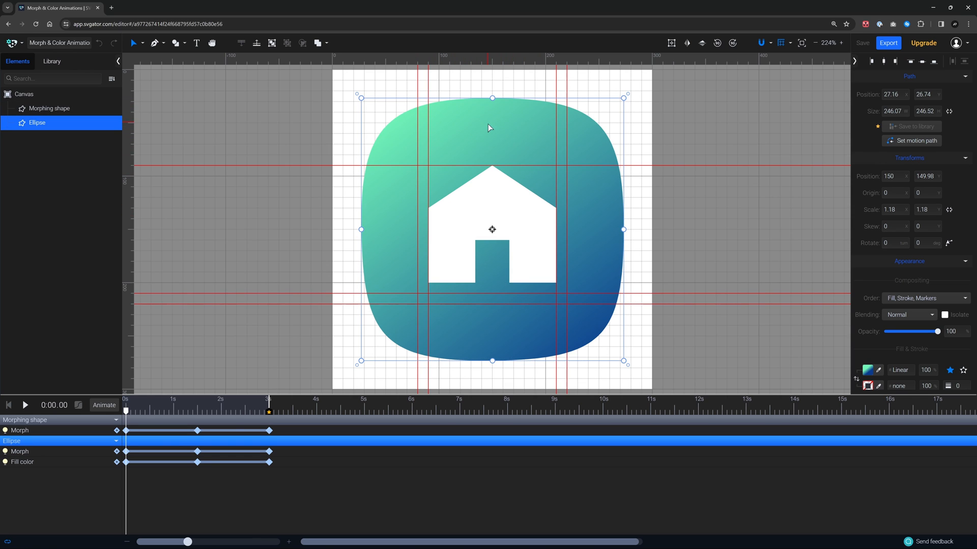
Clear the selection, play the morph animation and pause it partway through
{"action": "left_click", "coordinate": [353, 486]}
{"action": "key", "text": "space"}
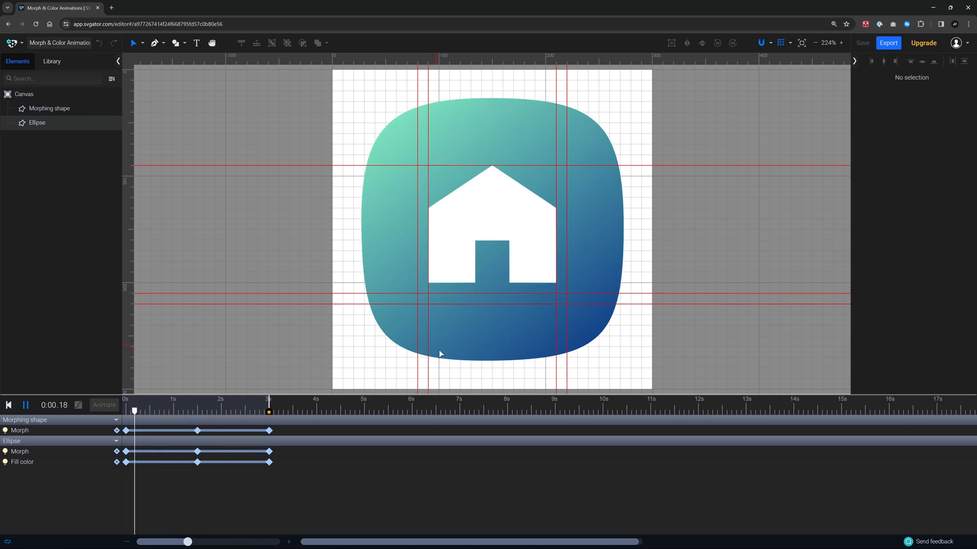
{"action": "key", "text": "space"}
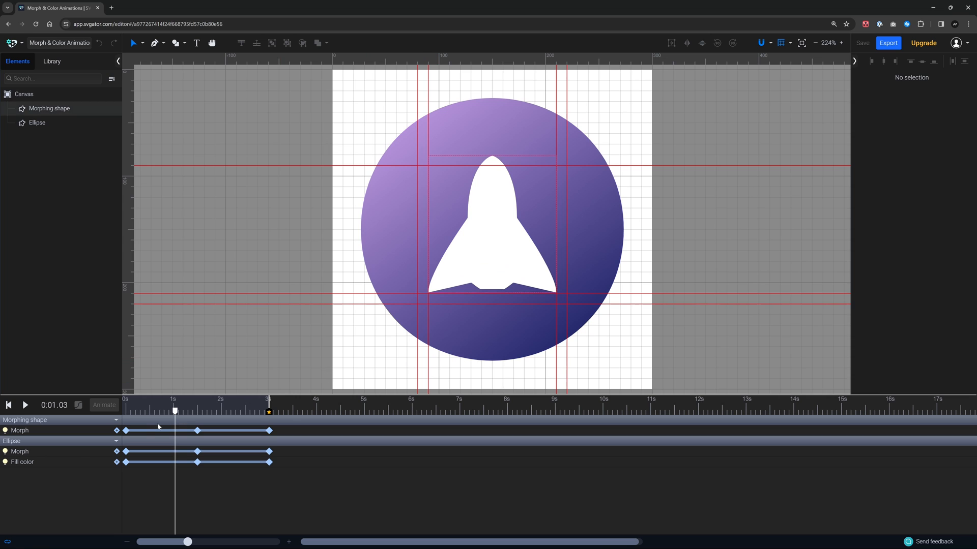
Examine the keyframes of the morphing shape's Morph track and of the ellipse's Morph and Fill color tracks
{"action": "left_click", "coordinate": [66, 425]}
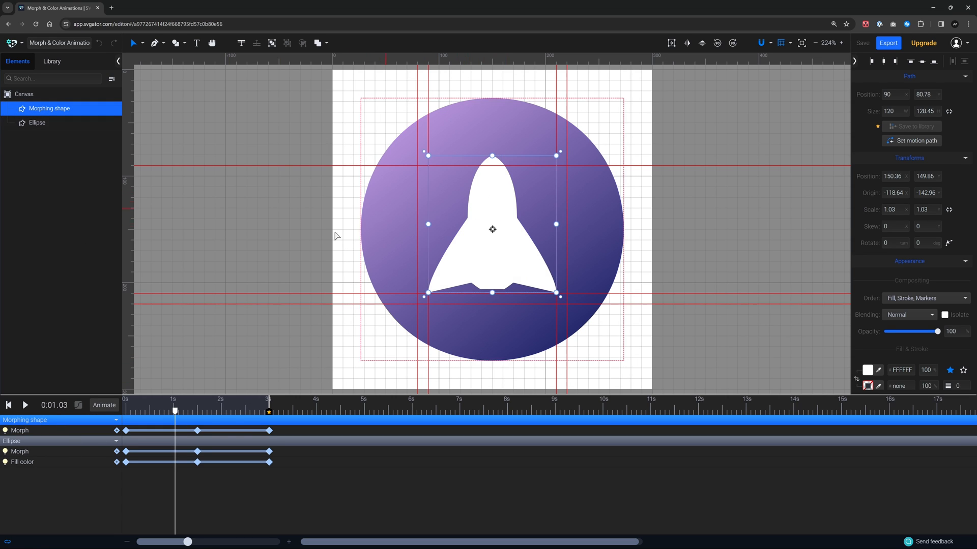
{"action": "left_click", "coordinate": [34, 432]}
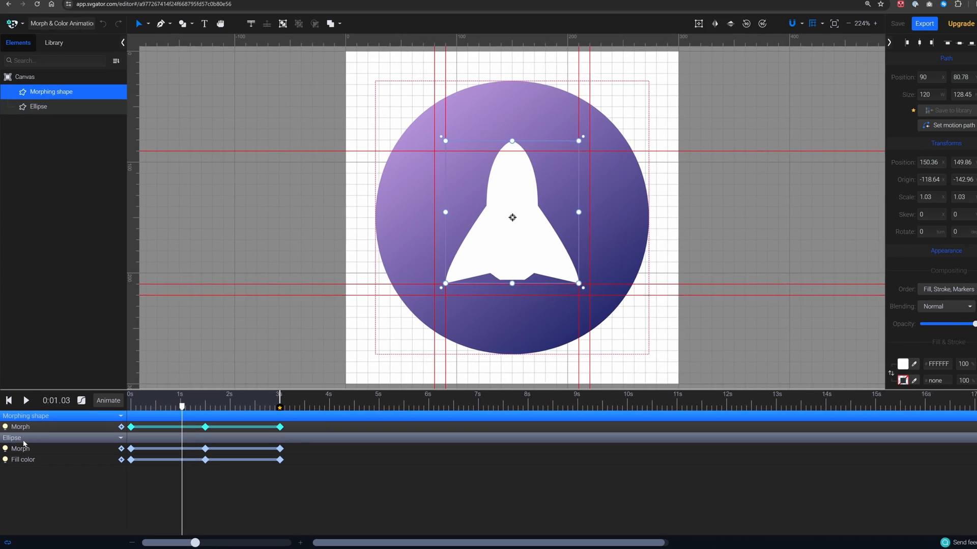
{"action": "left_click", "coordinate": [39, 364]}
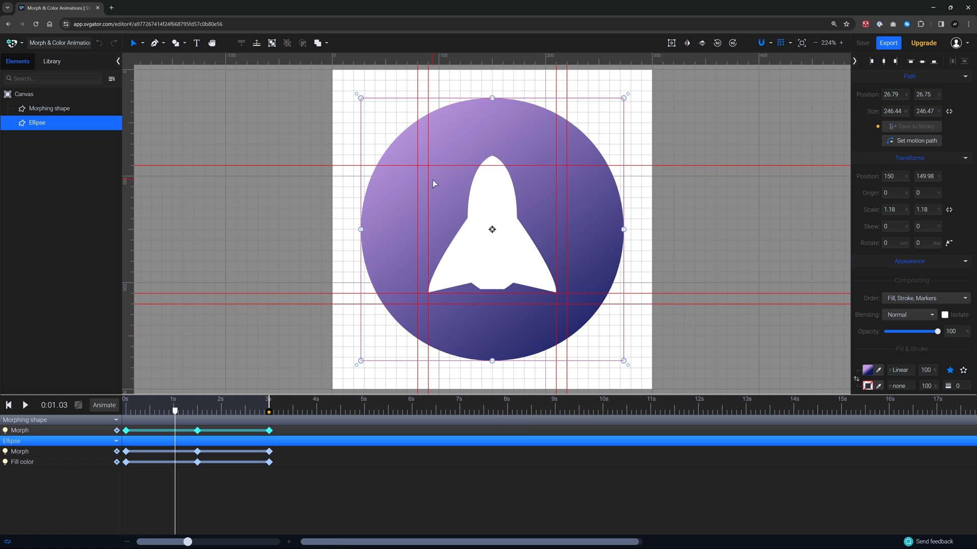
{"action": "left_click", "coordinate": [22, 452]}
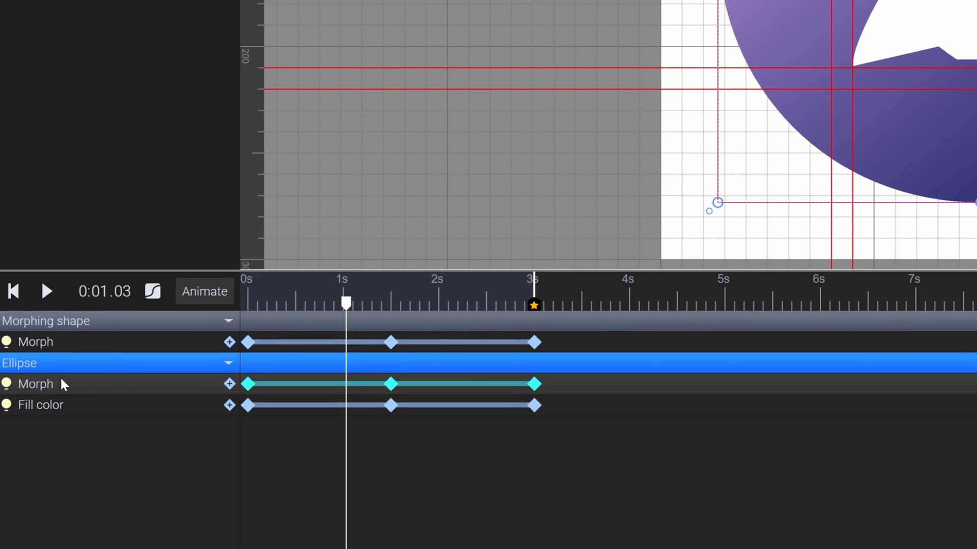
{"action": "left_click", "coordinate": [51, 406]}
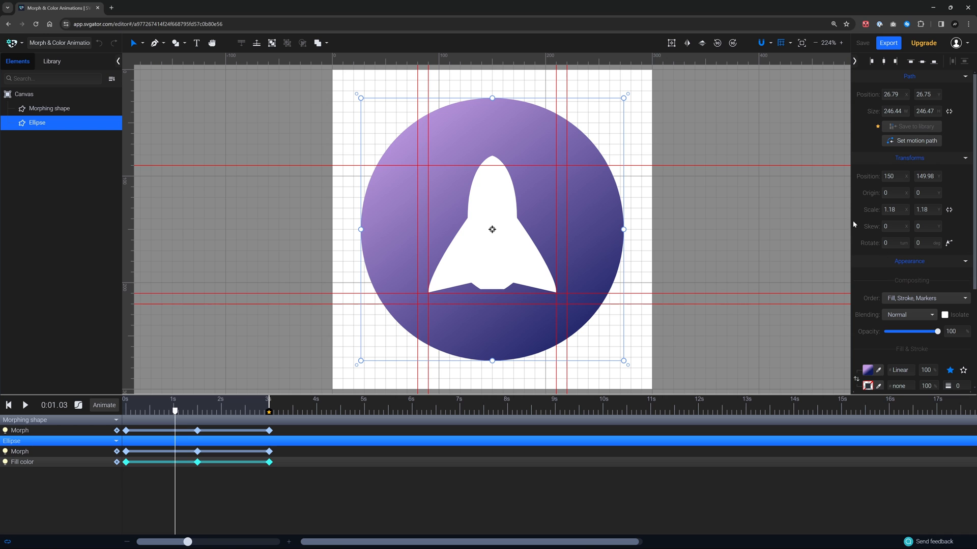
Give the gradient ellipse a solid red stroke, color #FF0D0D
{"action": "scroll", "coordinate": [871, 166], "scroll_direction": "down", "scroll_amount": 5}
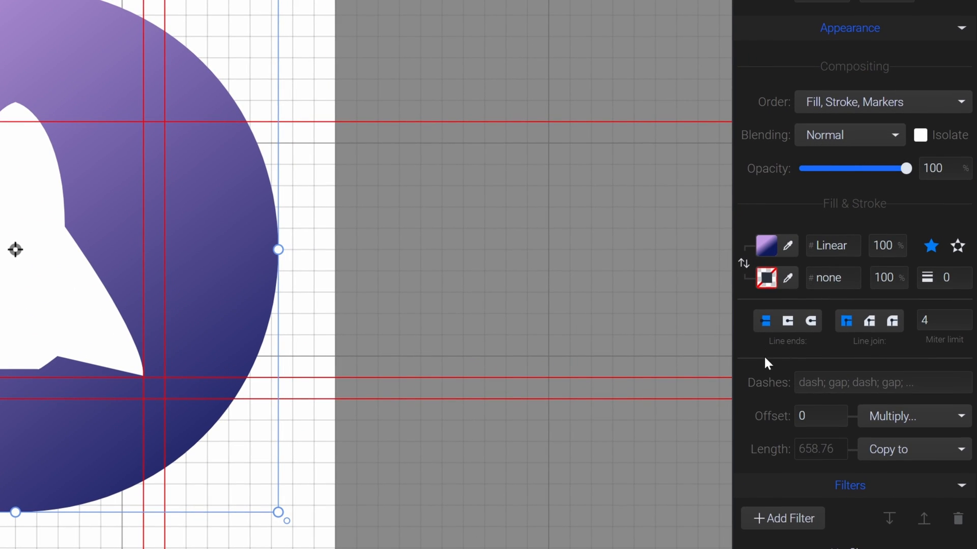
{"action": "left_click", "coordinate": [766, 279]}
{"action": "left_click", "coordinate": [622, 206]}
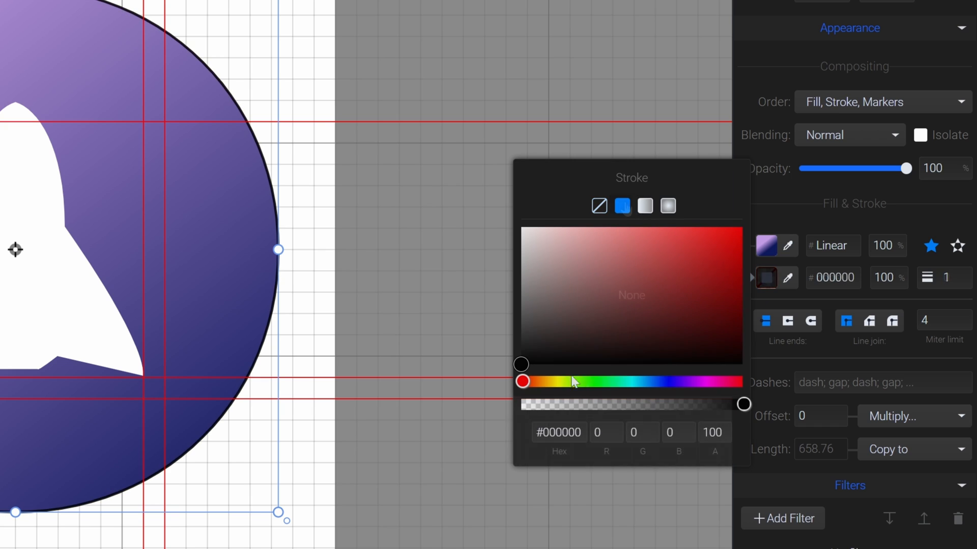
{"action": "left_click_drag", "start_coordinate": [717, 247], "coordinate": [731, 225]}
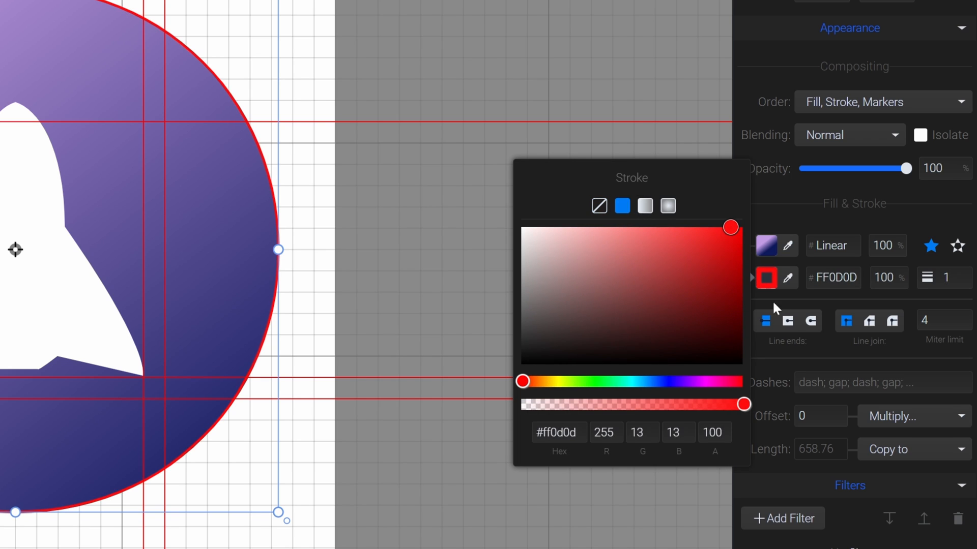
Set the ellipse's stroke width to 4 and its miter limit to 2
{"action": "key", "text": "BackSpace"}
{"action": "type", "text": "4"}
{"action": "key", "text": "Return"}
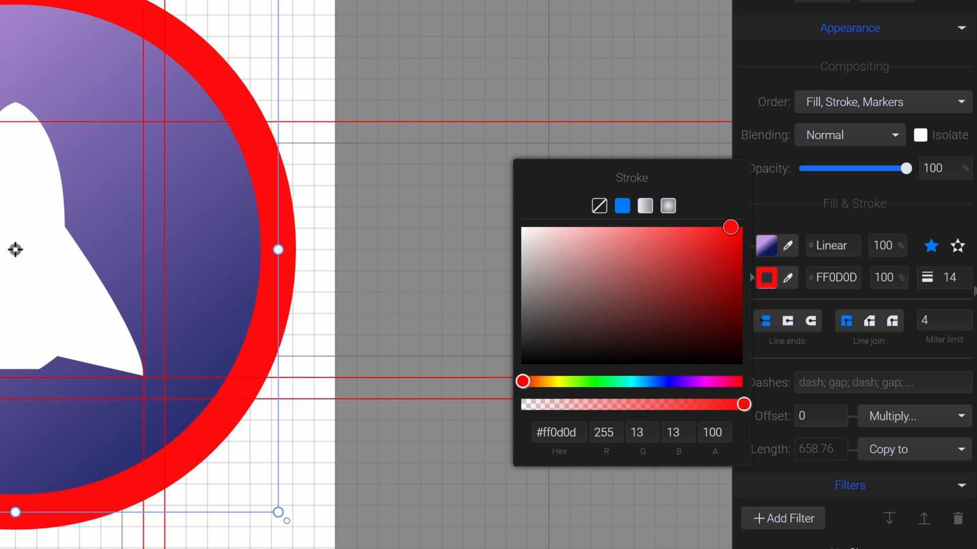
{"action": "left_click", "coordinate": [940, 321]}
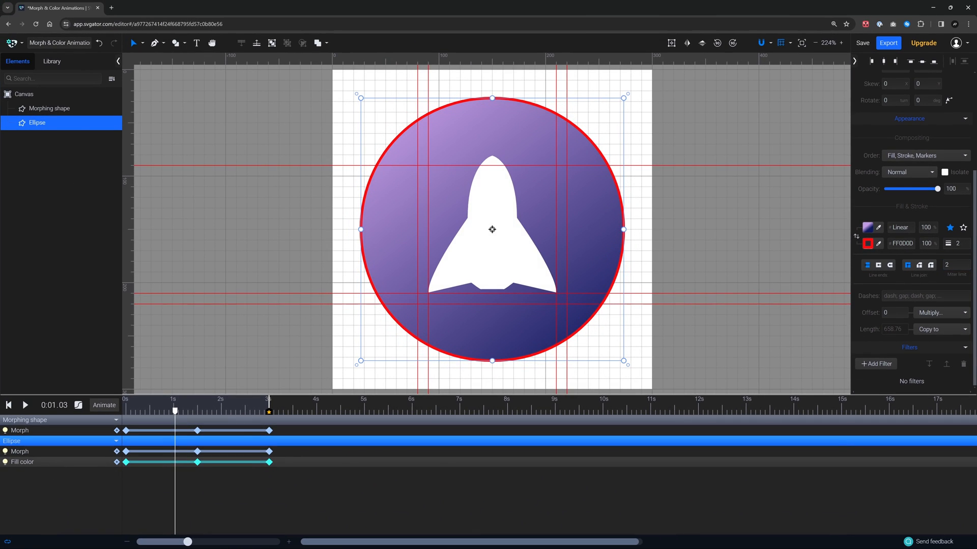
{"action": "key", "text": "Up"}
{"action": "key", "text": "Up"}
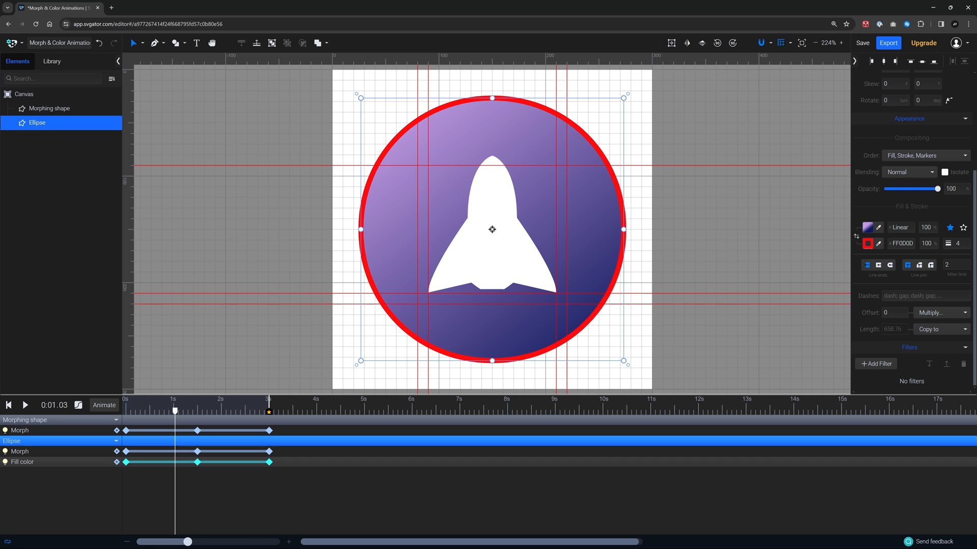
Add a Stroke color animation track to the ellipse, starting with a keyframe at 0 s
{"action": "left_click_drag", "start_coordinate": [148, 413], "coordinate": [121, 410]}
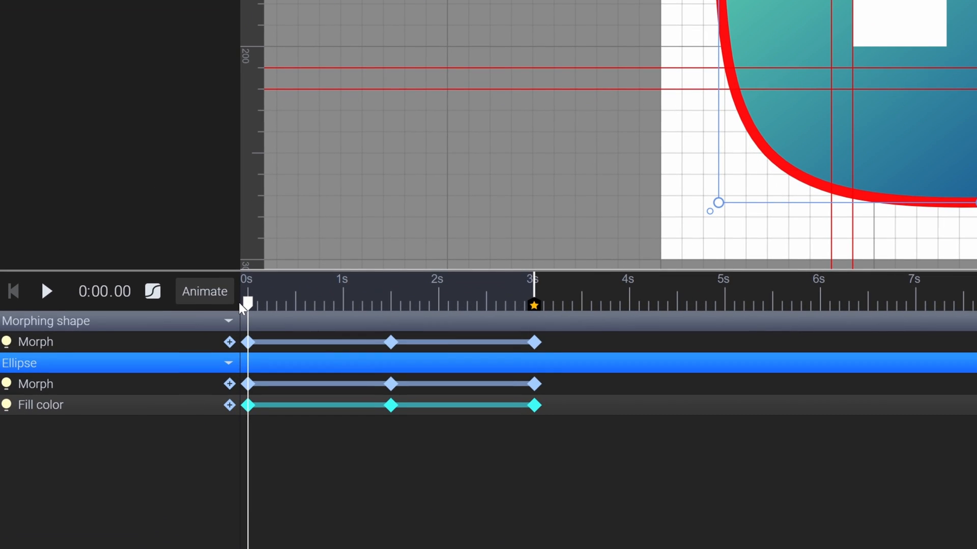
{"action": "left_click", "coordinate": [204, 295]}
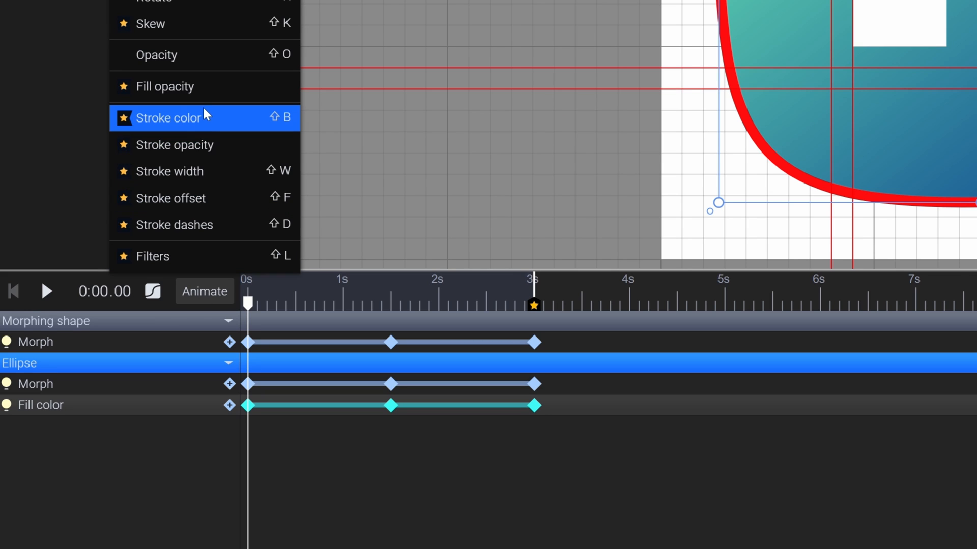
{"action": "left_click", "coordinate": [206, 120]}
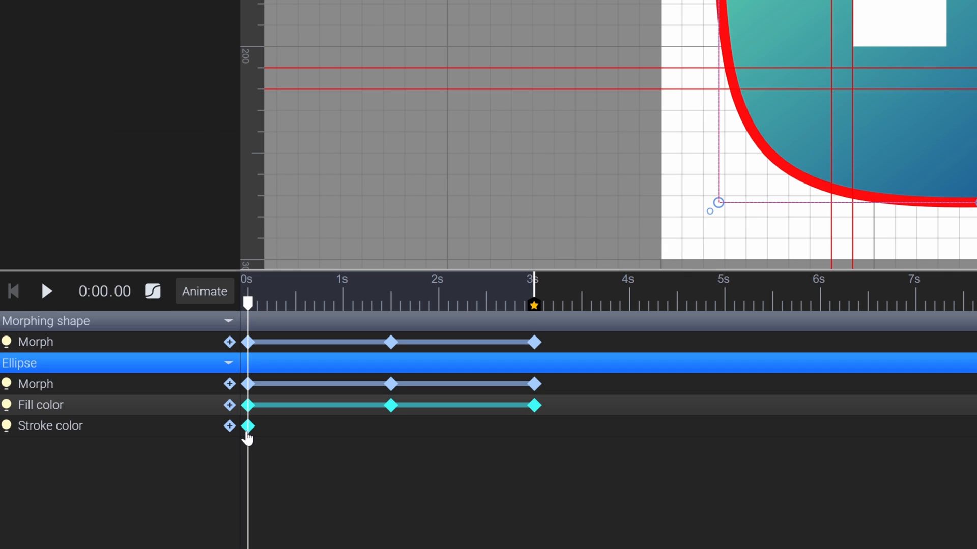
Add a Stroke color keyframe to the ellipse at 1.50 s and set its color to blue #1B0DFF
{"action": "left_click", "coordinate": [386, 319]}
{"action": "left_click", "coordinate": [382, 301]}
{"action": "left_click", "coordinate": [391, 302]}
{"action": "left_click_drag", "start_coordinate": [391, 297], "coordinate": [392, 298]}
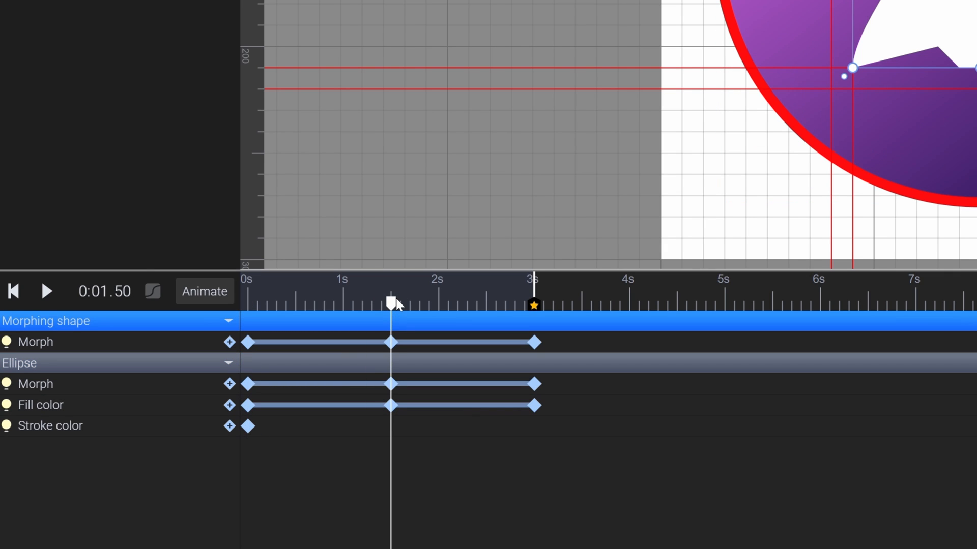
{"action": "left_click", "coordinate": [229, 427]}
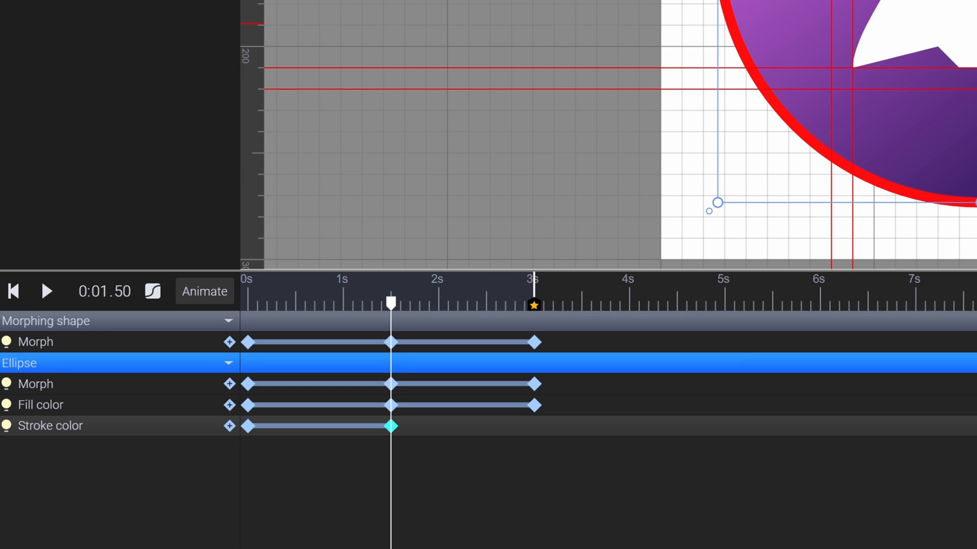
{"action": "left_click", "coordinate": [820, 277]}
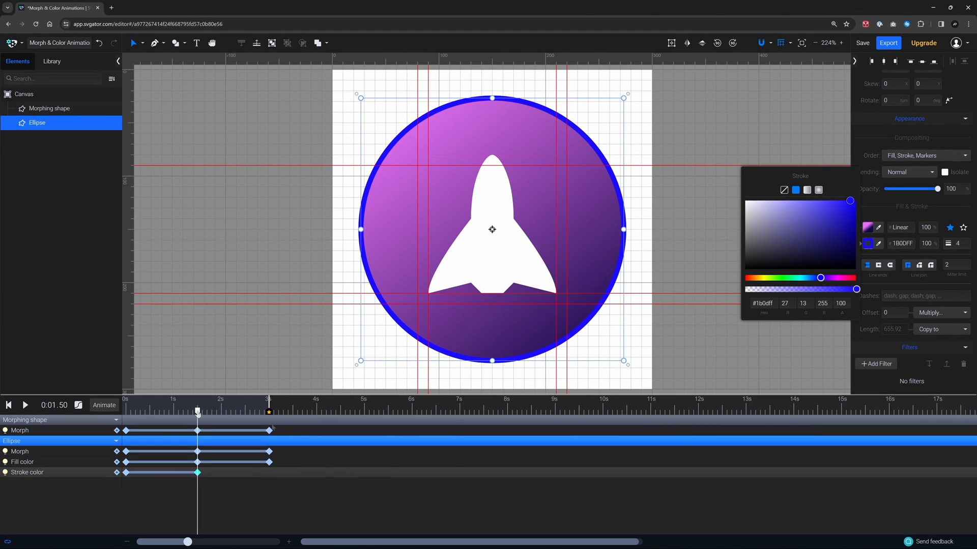
Add a Stroke color keyframe to the ellipse at 3.00 s and set its color to orange #FF770D
{"action": "left_click_drag", "start_coordinate": [198, 413], "coordinate": [274, 414]}
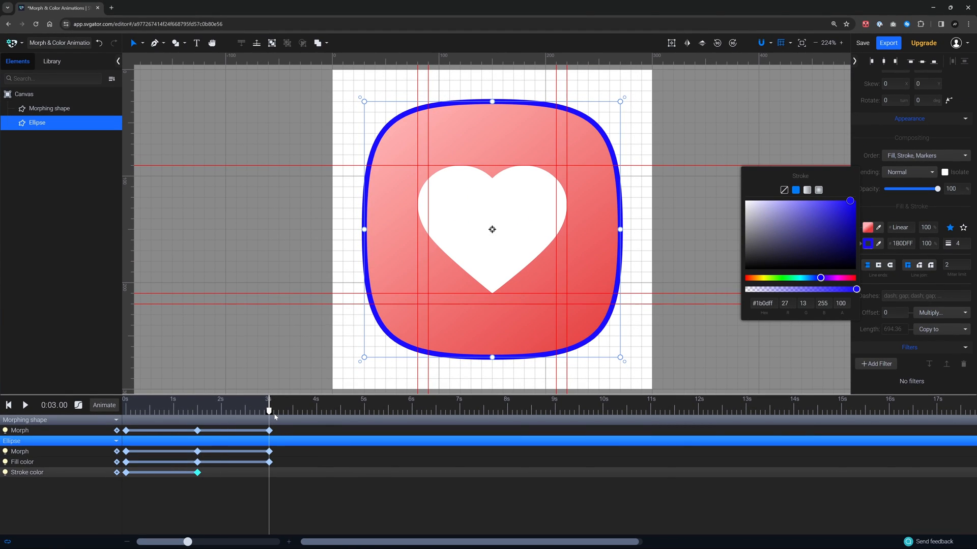
{"action": "left_click", "coordinate": [268, 472]}
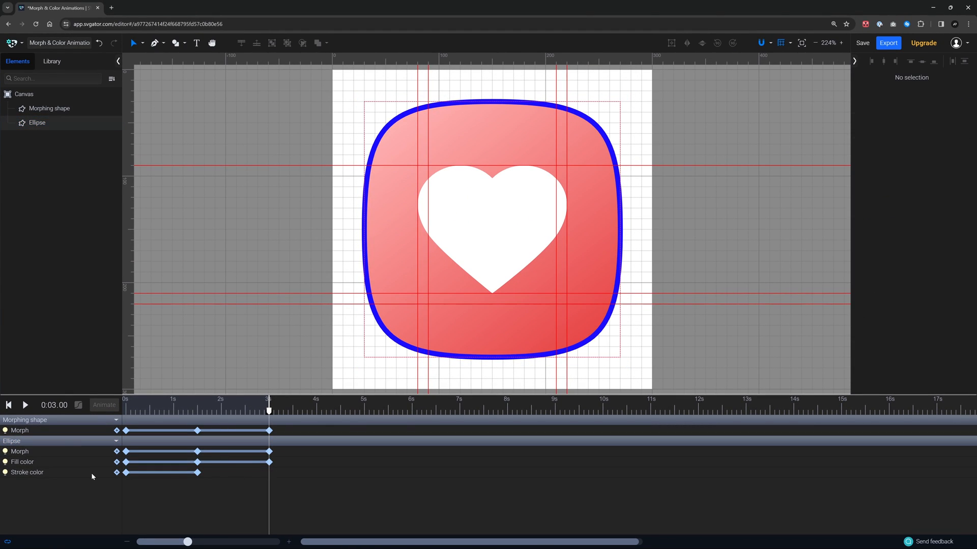
{"action": "left_click", "coordinate": [116, 473]}
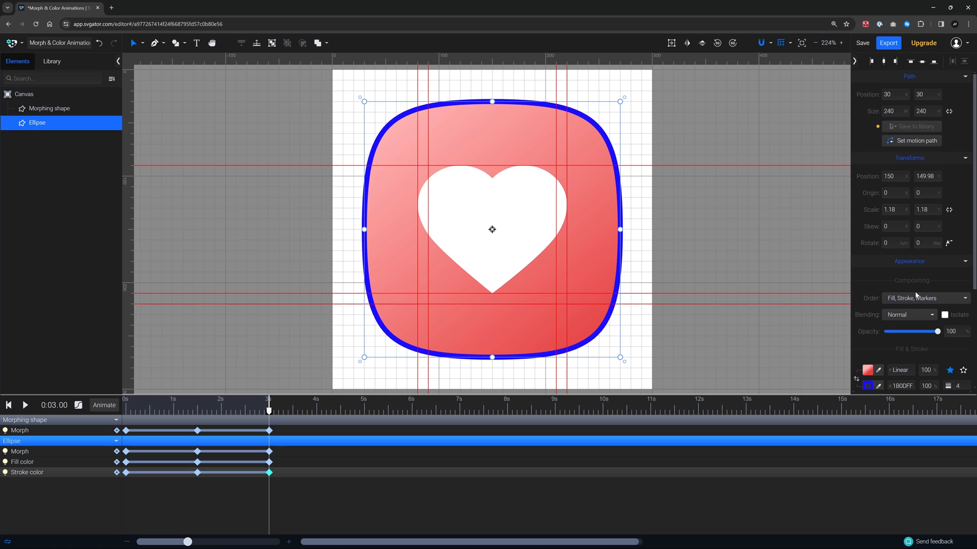
{"action": "scroll", "coordinate": [914, 319], "scroll_direction": "down", "scroll_amount": 2}
{"action": "left_click", "coordinate": [868, 311]}
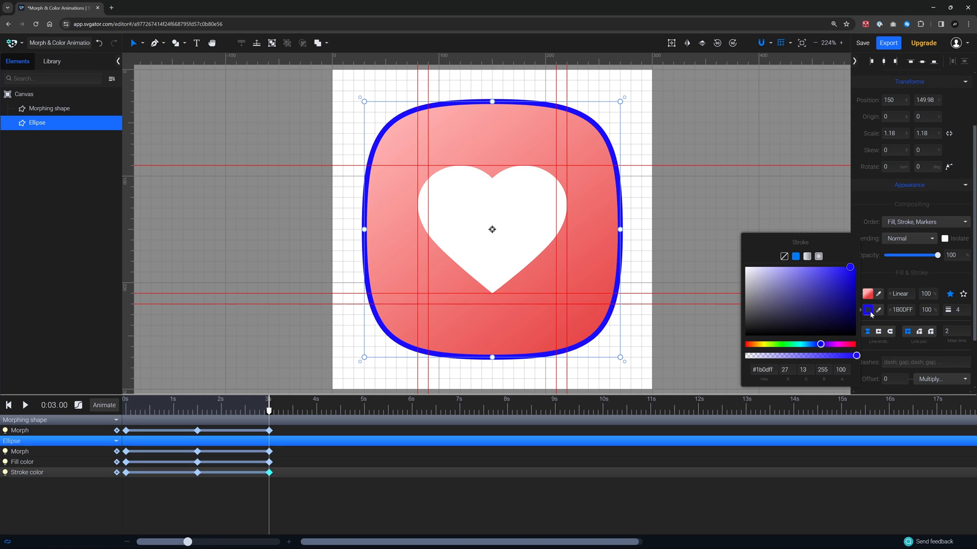
{"action": "left_click", "coordinate": [756, 345]}
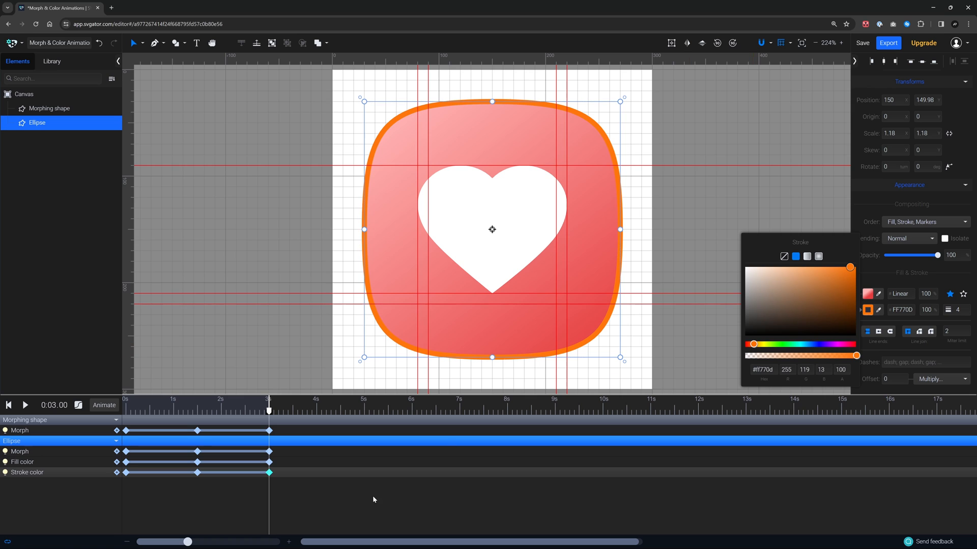
{"action": "left_click", "coordinate": [362, 459]}
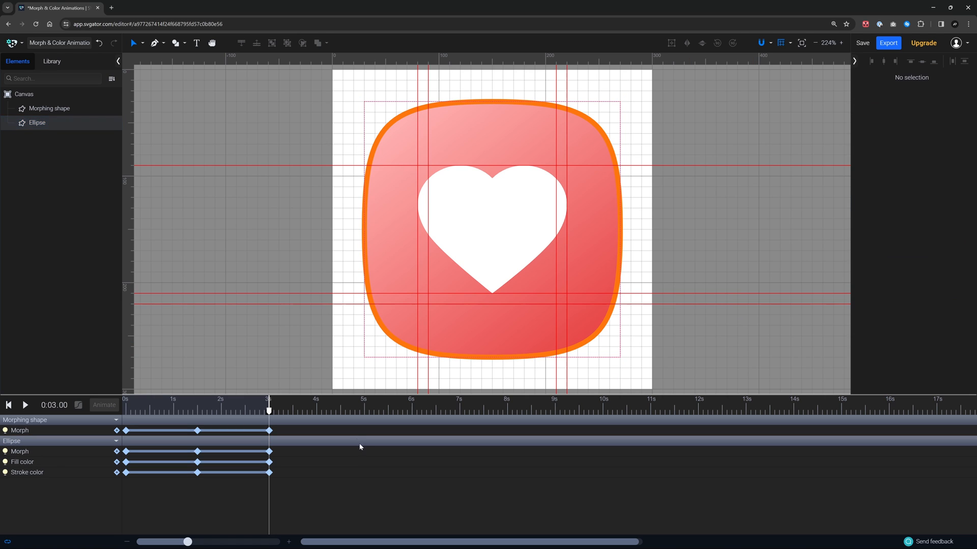
Play the animation from the start to check the stroke color changes, and pause it
{"action": "left_click", "coordinate": [126, 403]}
{"action": "key", "text": "space"}
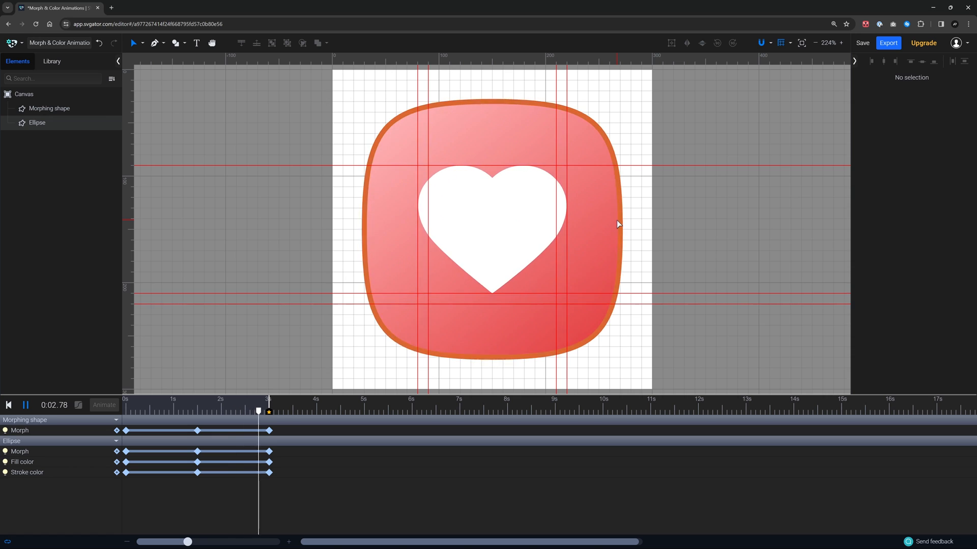
{"action": "key", "text": "space"}
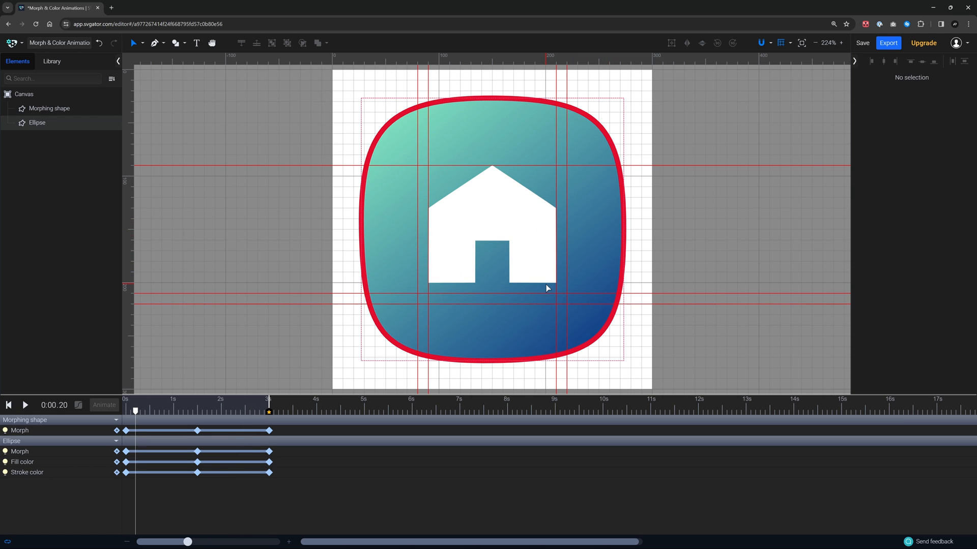
Open the Lottie JSON export options and examine the available export formats and file settings
{"action": "left_click", "coordinate": [888, 44]}
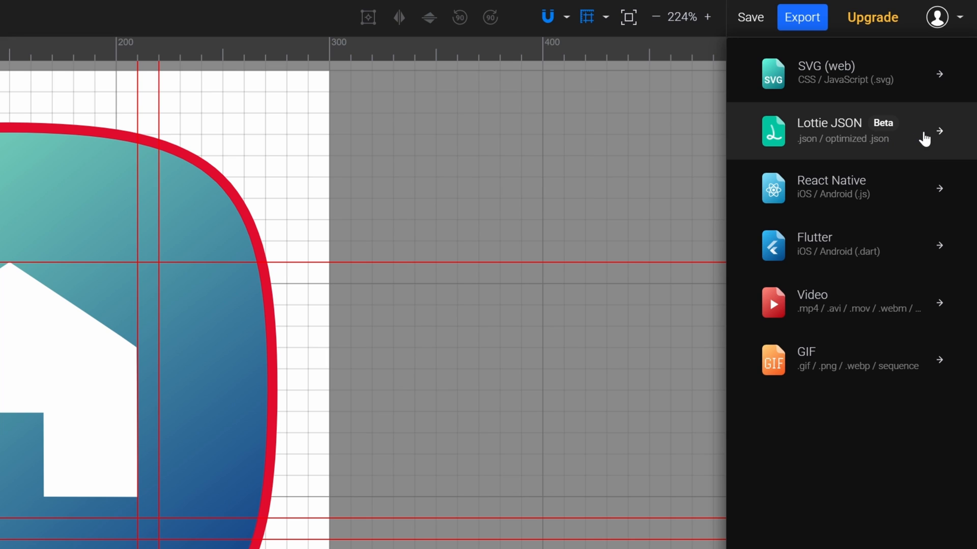
{"action": "left_click", "coordinate": [853, 134]}
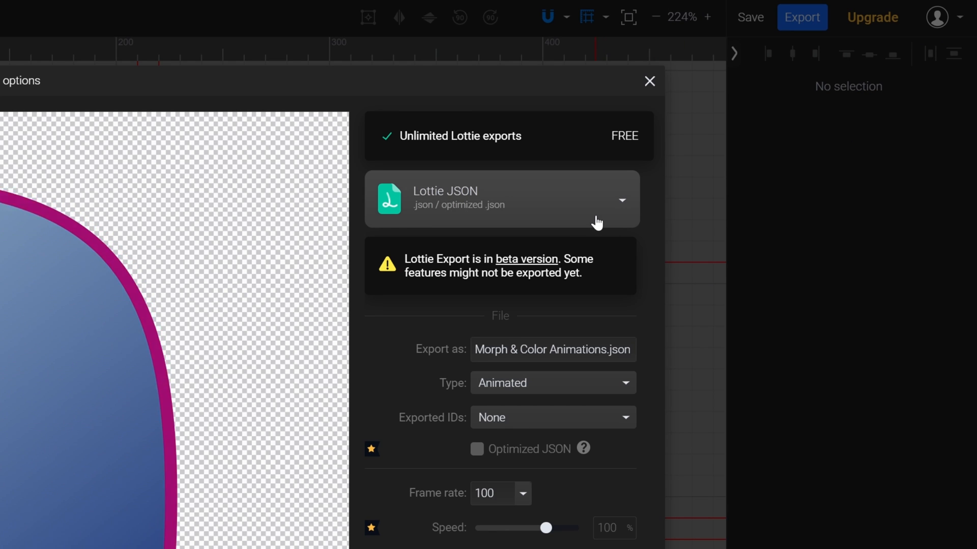
{"action": "left_click", "coordinate": [617, 203]}
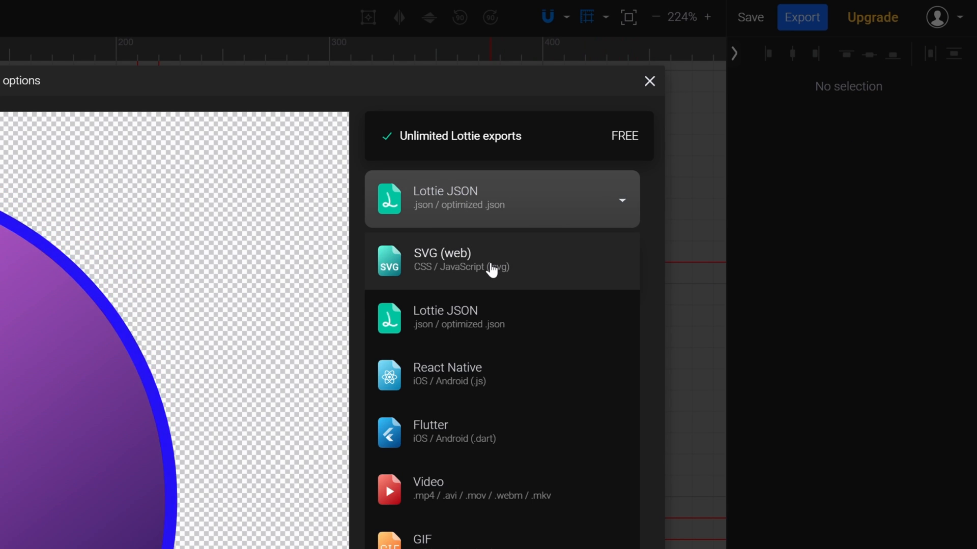
{"action": "left_click", "coordinate": [663, 209]}
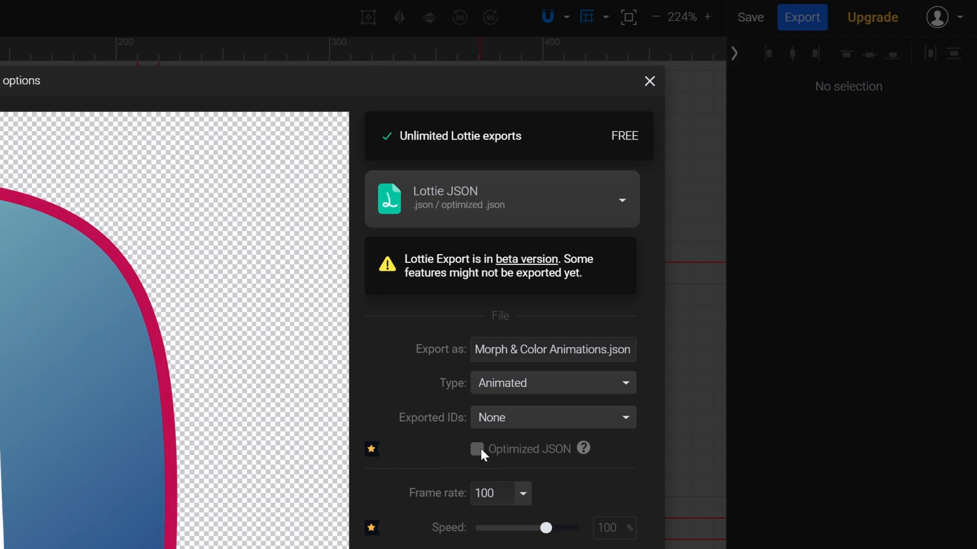
{"action": "mouse_move", "coordinate": [598, 455]}
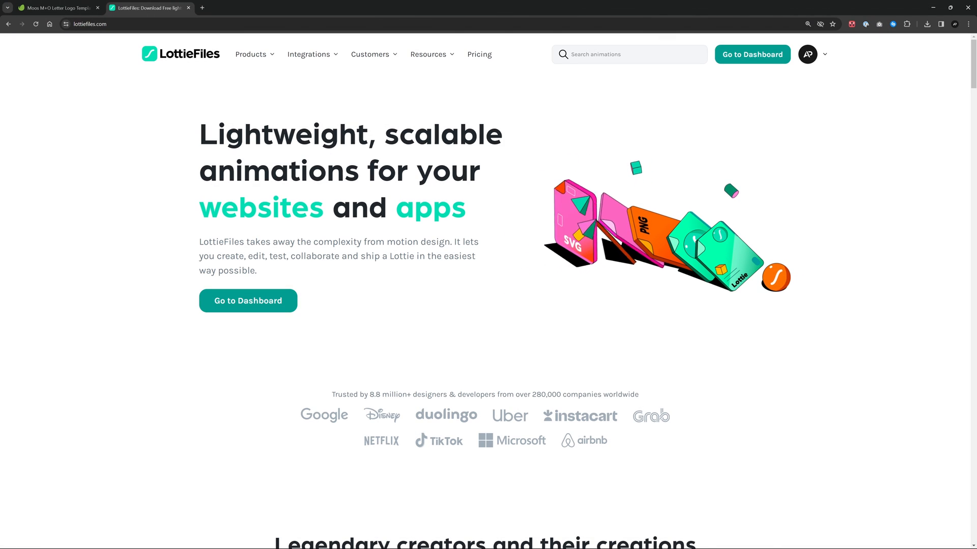
Open the SVG to Lottie converter on LottieFiles, checking the Moos M+O Letter Logo Template page on Envato Elements
{"action": "mouse_move", "coordinate": [311, 75]}
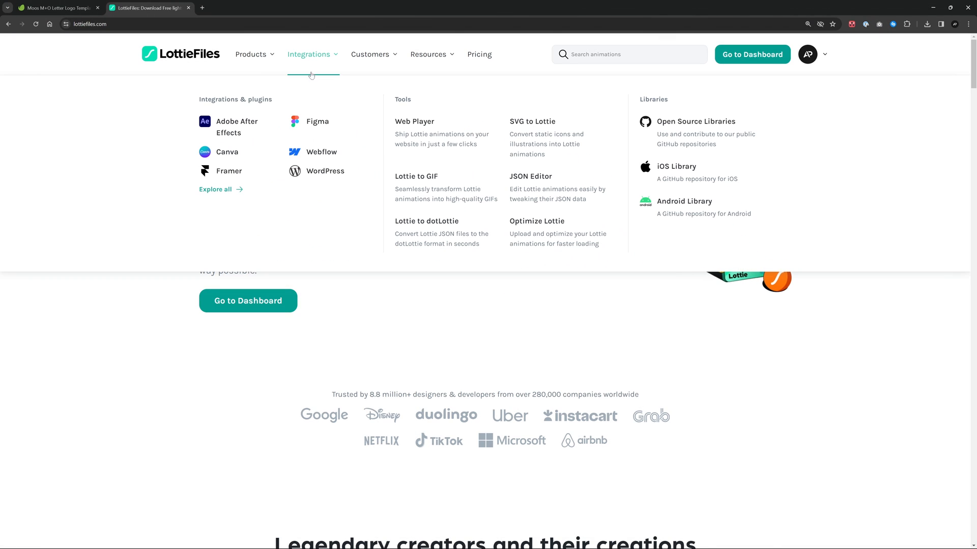
{"action": "left_click", "coordinate": [545, 129]}
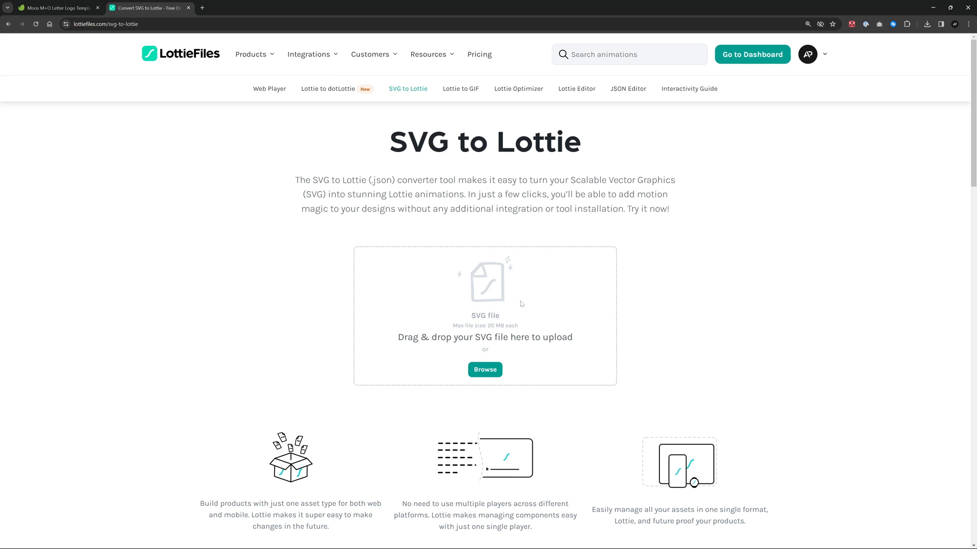
{"action": "left_click", "coordinate": [55, 8]}
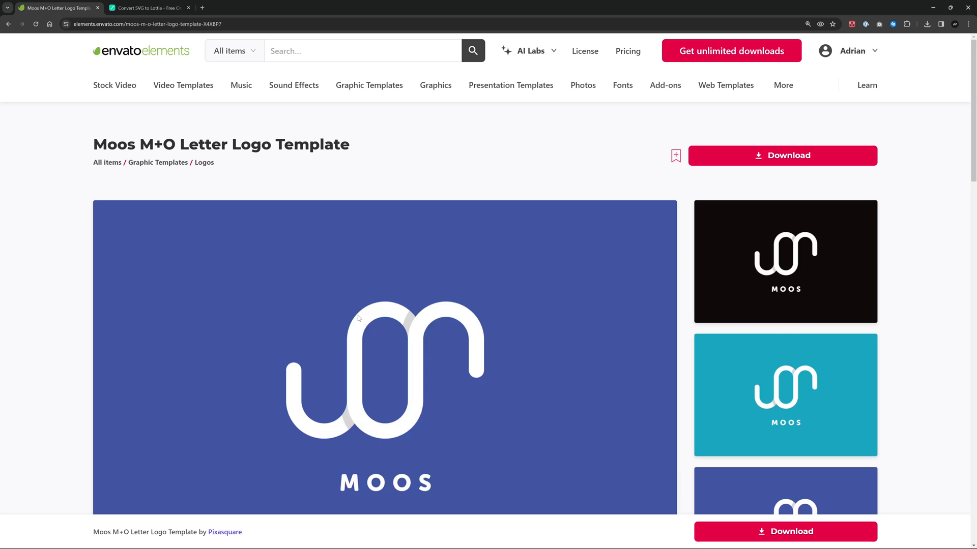
{"action": "left_click", "coordinate": [171, 7]}
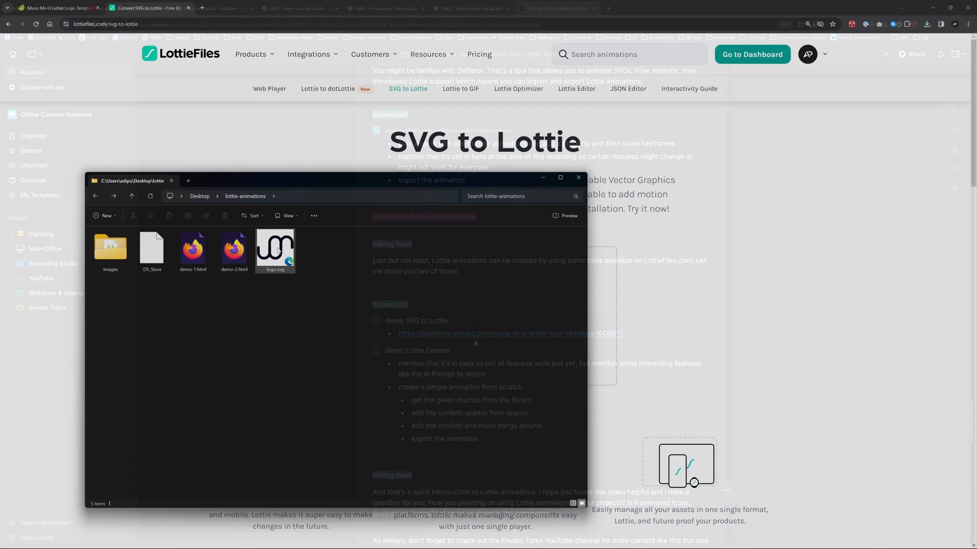
Upload logo.svg from the lottie-animations folder to the converter and apply the third animation preset in the third row
{"action": "left_click", "coordinate": [474, 340]}
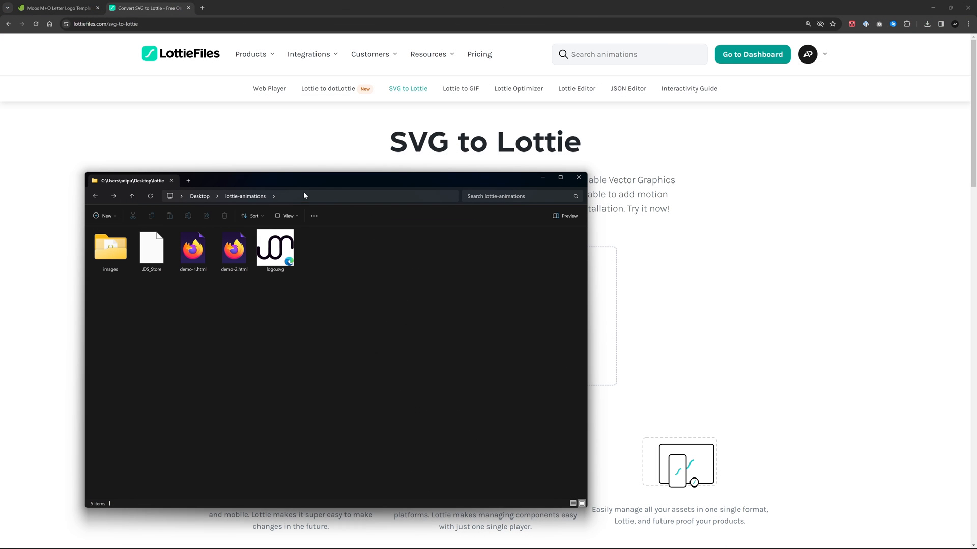
{"action": "left_click_drag", "start_coordinate": [306, 181], "coordinate": [170, 178]}
{"action": "left_click_drag", "start_coordinate": [139, 247], "coordinate": [517, 301]}
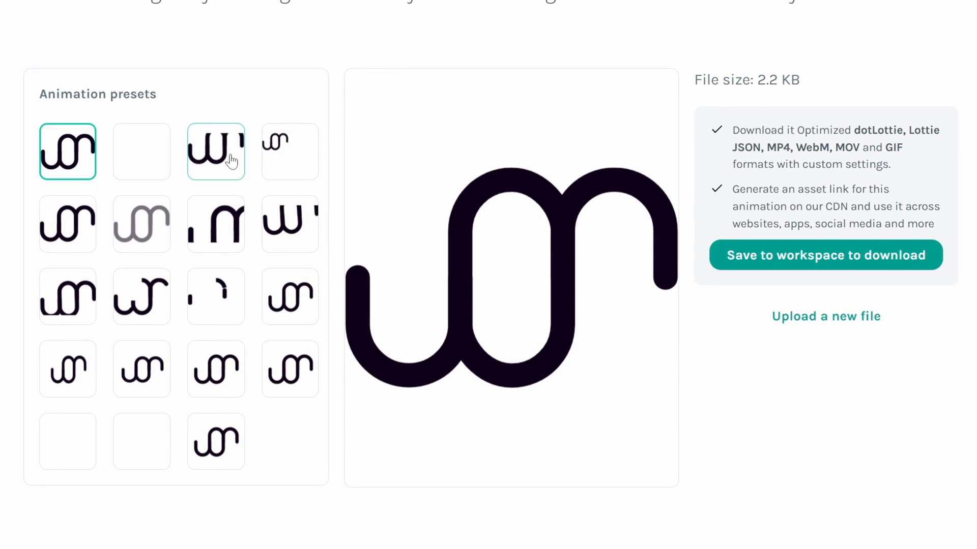
{"action": "left_click", "coordinate": [230, 319]}
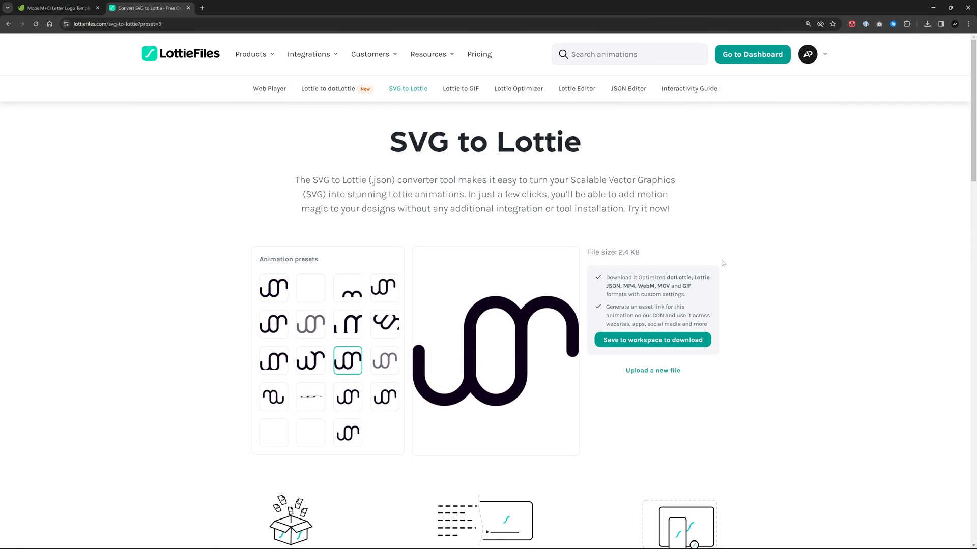
Save the animated logo to the LottieFiles workspace, view its download formats and return to the SVG to Lottie page
{"action": "left_click", "coordinate": [643, 343]}
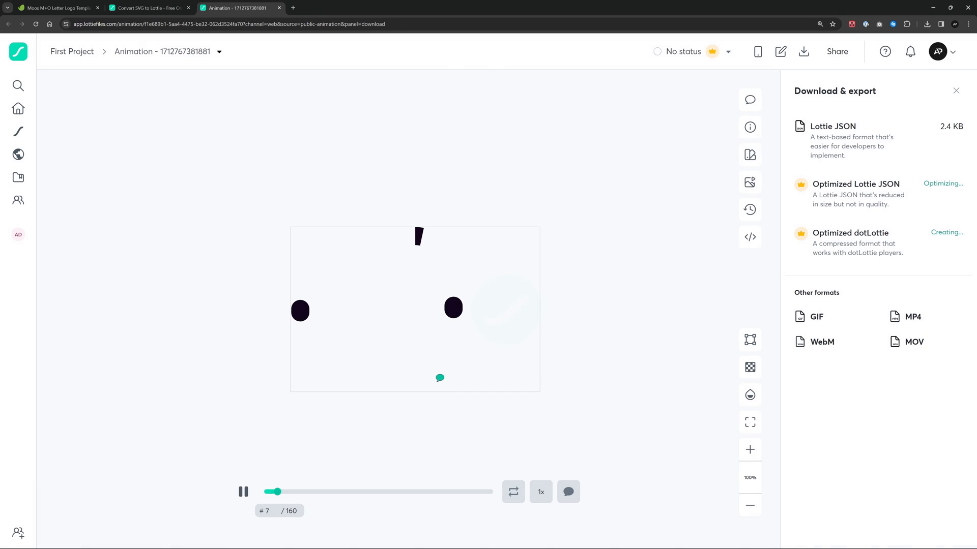
{"action": "left_click", "coordinate": [942, 133]}
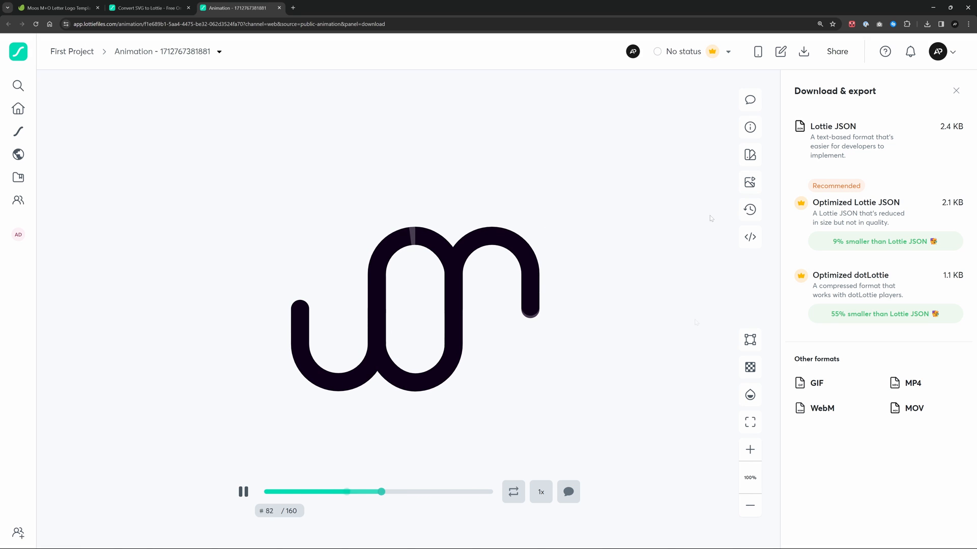
{"action": "left_click", "coordinate": [147, 7]}
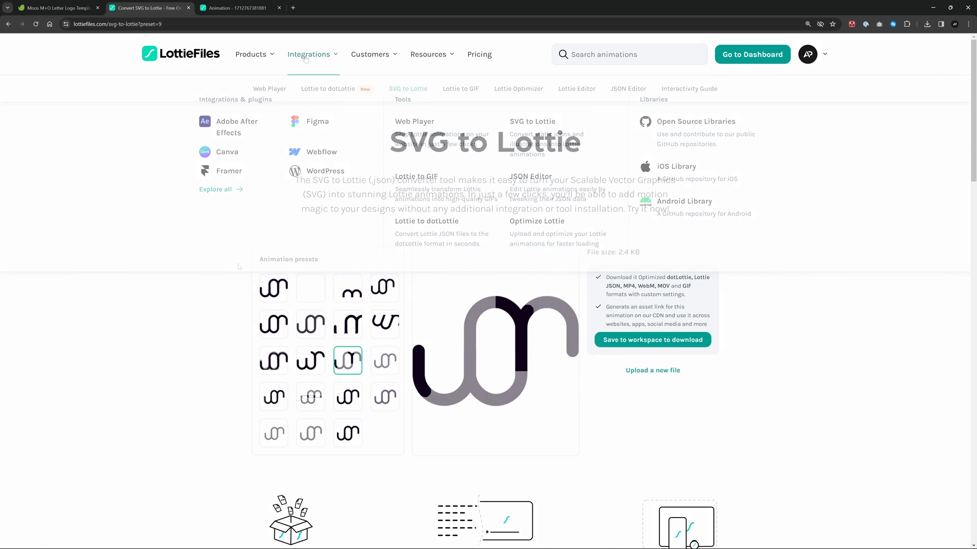
Launch Lottie Creator from the LottieFiles products and look at its AI Prompt to Vector and getting-started resources
{"action": "mouse_move", "coordinate": [252, 51]}
{"action": "left_click", "coordinate": [529, 214]}
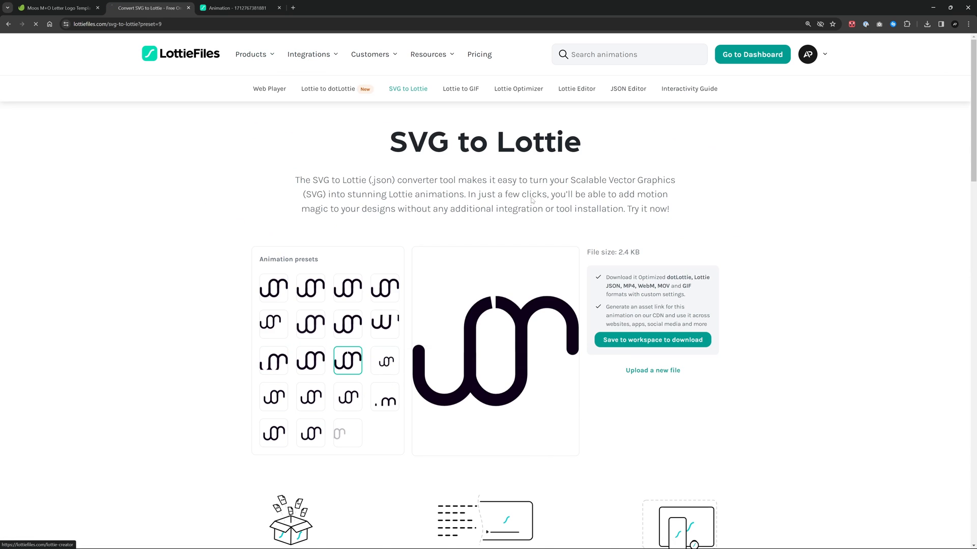
{"action": "left_click", "coordinate": [497, 250]}
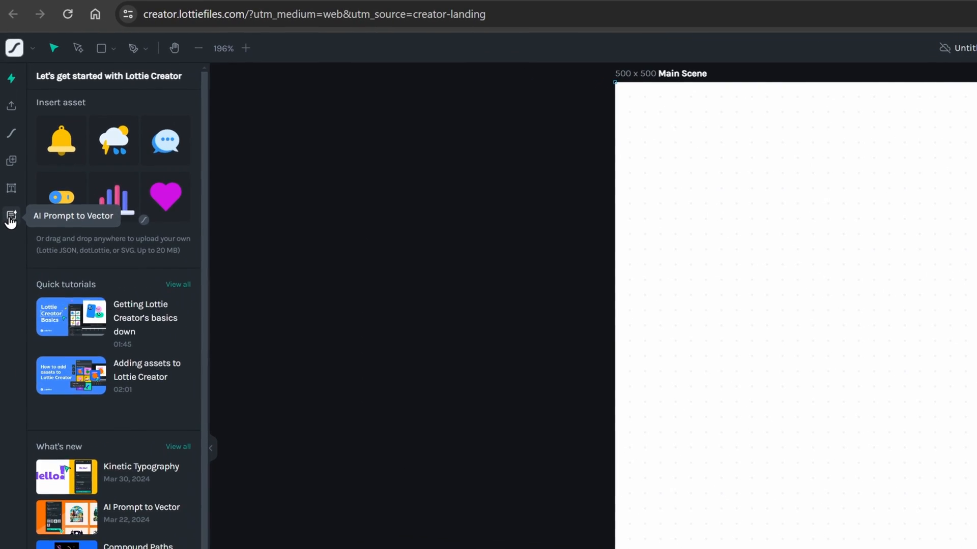
{"action": "left_click", "coordinate": [8, 125]}
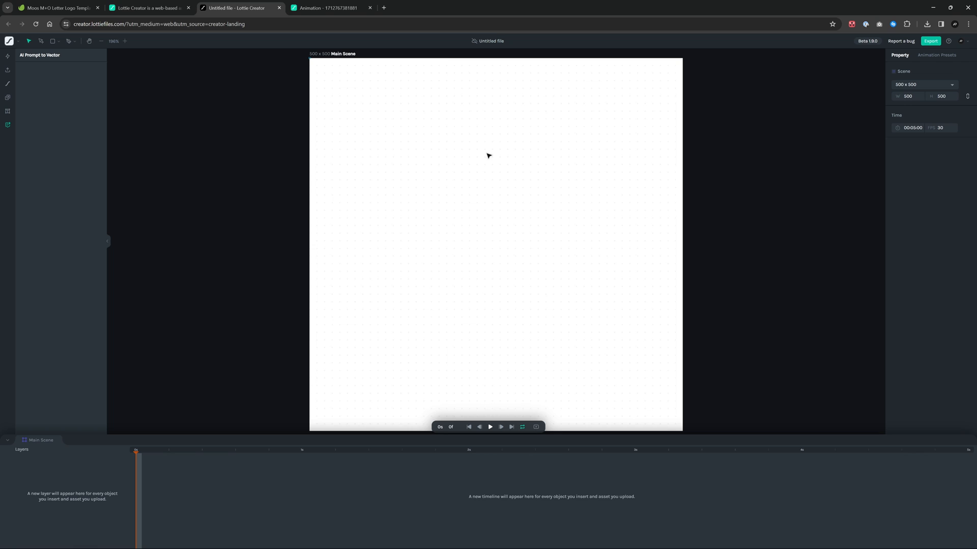
{"action": "left_click", "coordinate": [8, 56]}
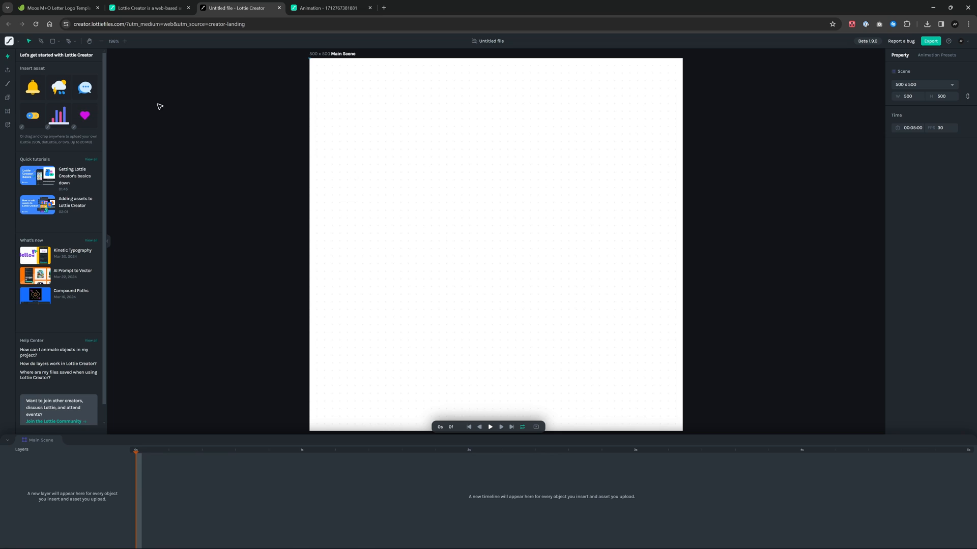
Insert the Simple Thumbs Up featured animation from the free animations into the Main Scene and preview it
{"action": "left_click", "coordinate": [8, 83]}
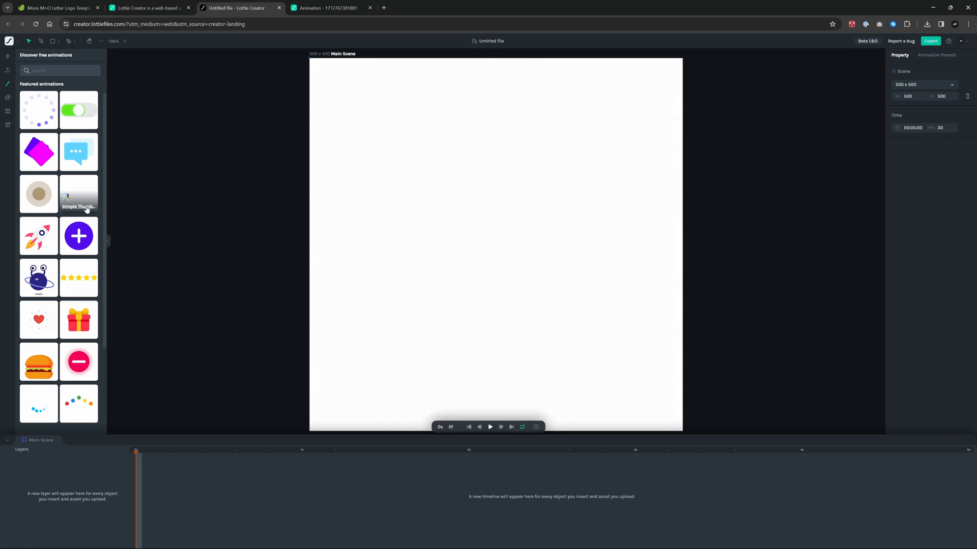
{"action": "left_click_drag", "start_coordinate": [81, 194], "coordinate": [132, 197]}
{"action": "left_click", "coordinate": [358, 330]}
{"action": "key", "text": "space"}
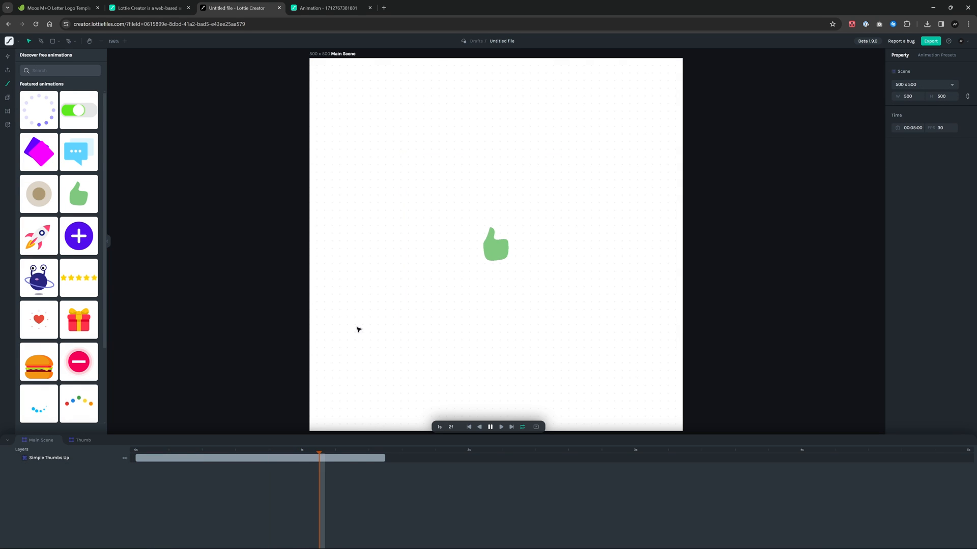
{"action": "key", "text": "space"}
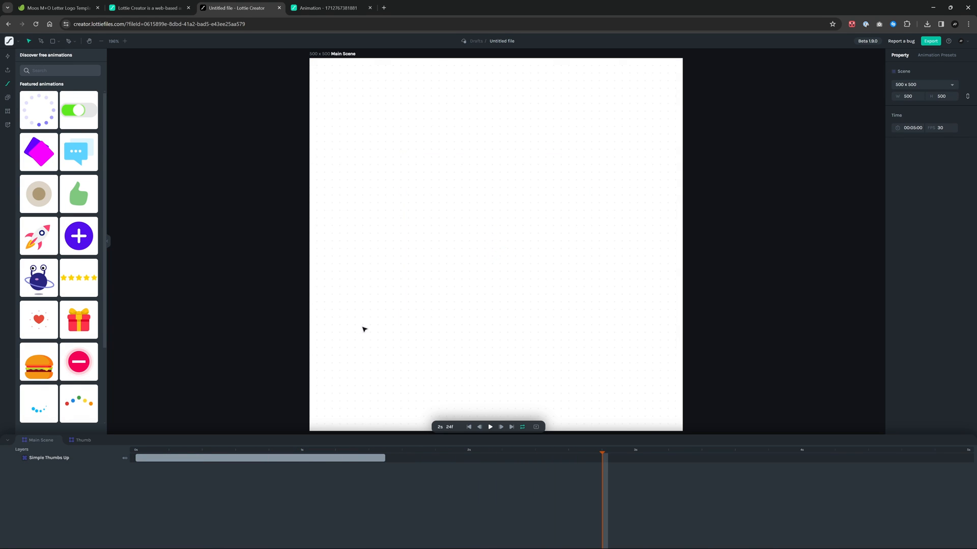
Set the scene's duration to 3 seconds and its frame rate to 60 FPS, and replay the thumbs-up animation
{"action": "left_click", "coordinate": [913, 127]}
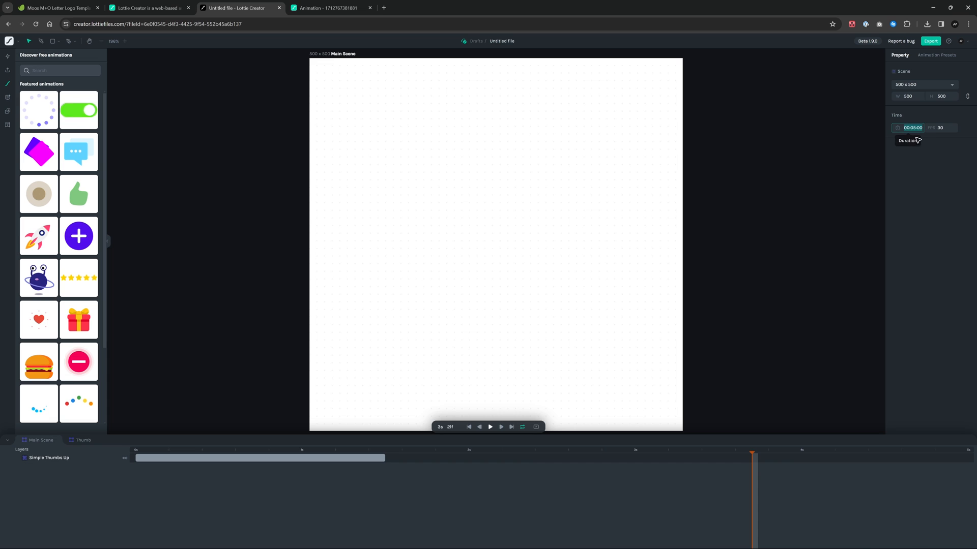
{"action": "left_click", "coordinate": [916, 128]}
{"action": "key", "text": "BackSpace"}
{"action": "type", "text": "3"}
{"action": "key", "text": "Return"}
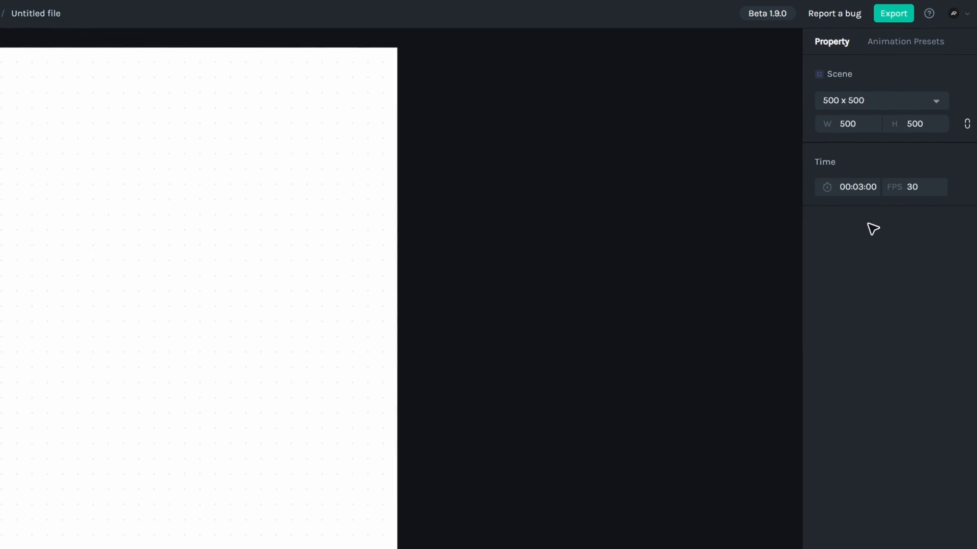
{"action": "left_click", "coordinate": [915, 188]}
{"action": "type", "text": "60"}
{"action": "key", "text": "Return"}
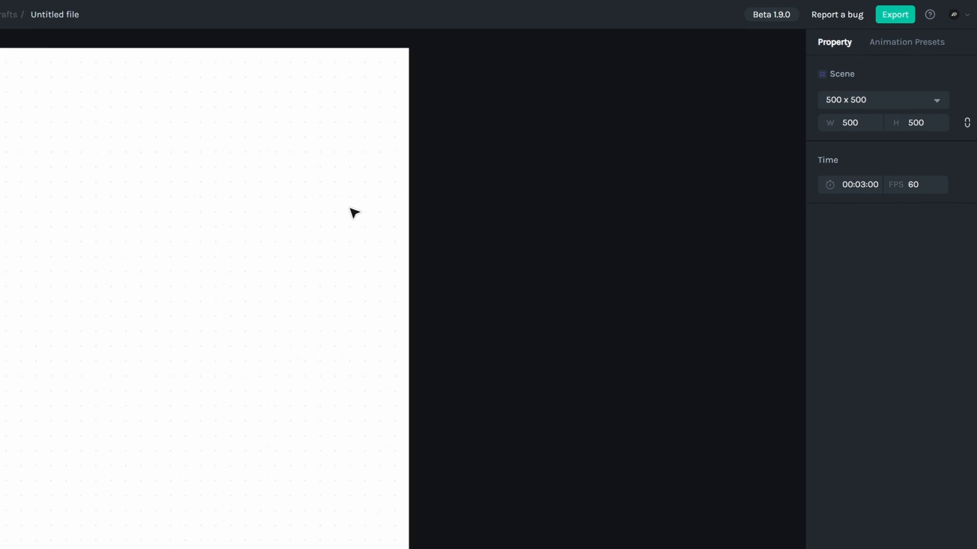
{"action": "left_click_drag", "start_coordinate": [78, 194], "coordinate": [503, 222]}
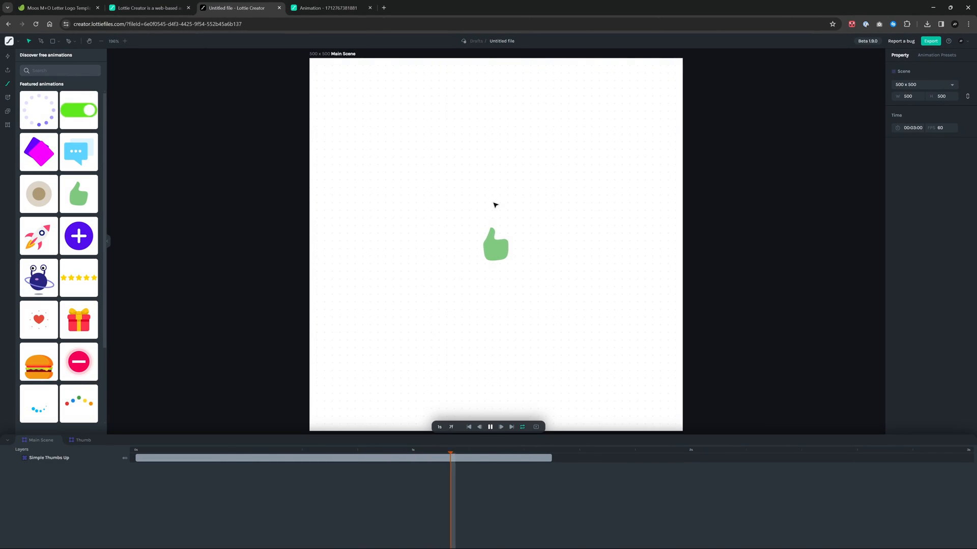
{"action": "key", "text": "space"}
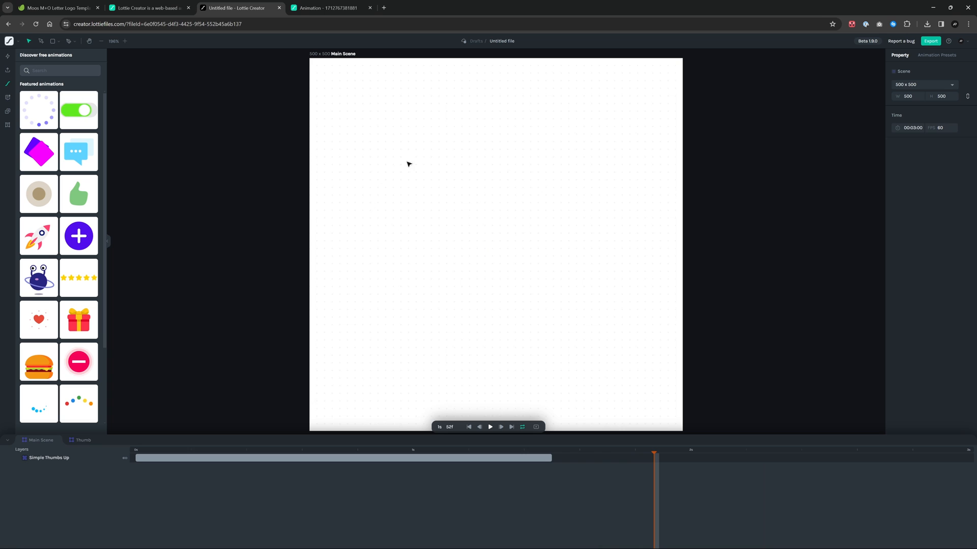
Search the free animations for "sparkle" and add Sparkle Animation to the Main Scene
{"action": "left_click", "coordinate": [93, 73]}
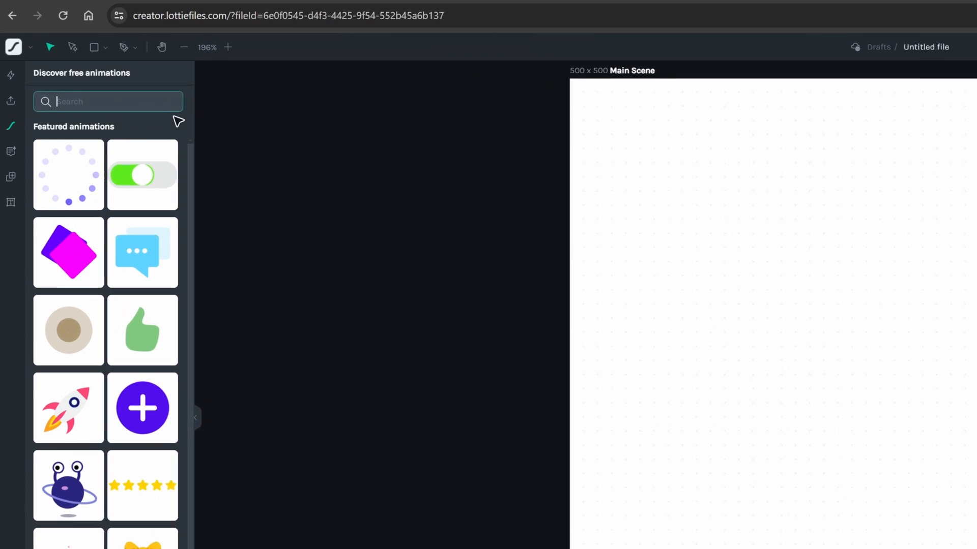
{"action": "type", "text": "sparkle"}
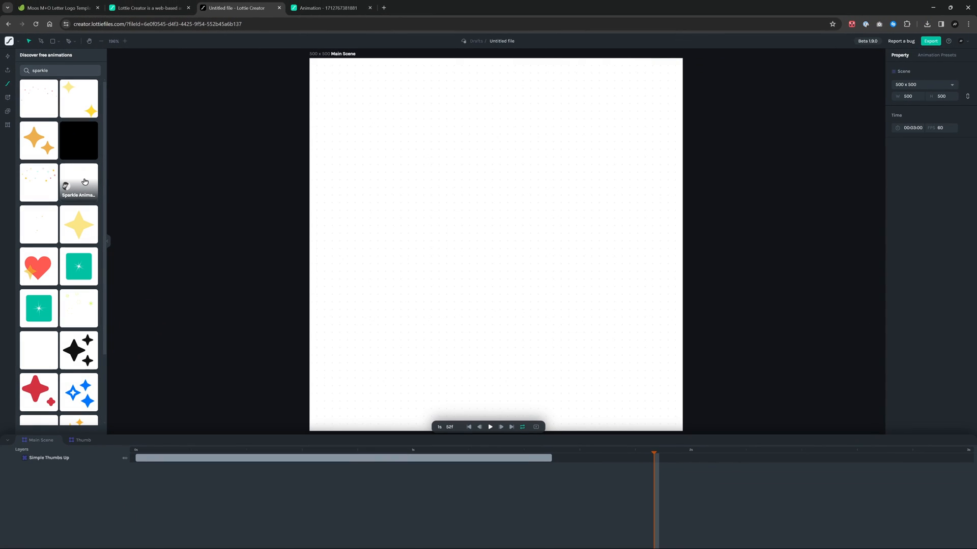
{"action": "left_click", "coordinate": [85, 182]}
Shift the Sparkle Animation layer to start at frame 44, stretch its width to 81% and preview the scene
{"action": "left_click_drag", "start_coordinate": [415, 451], "coordinate": [136, 451]}
{"action": "key", "text": "space"}
{"action": "left_click_drag", "start_coordinate": [248, 459], "coordinate": [347, 460]}
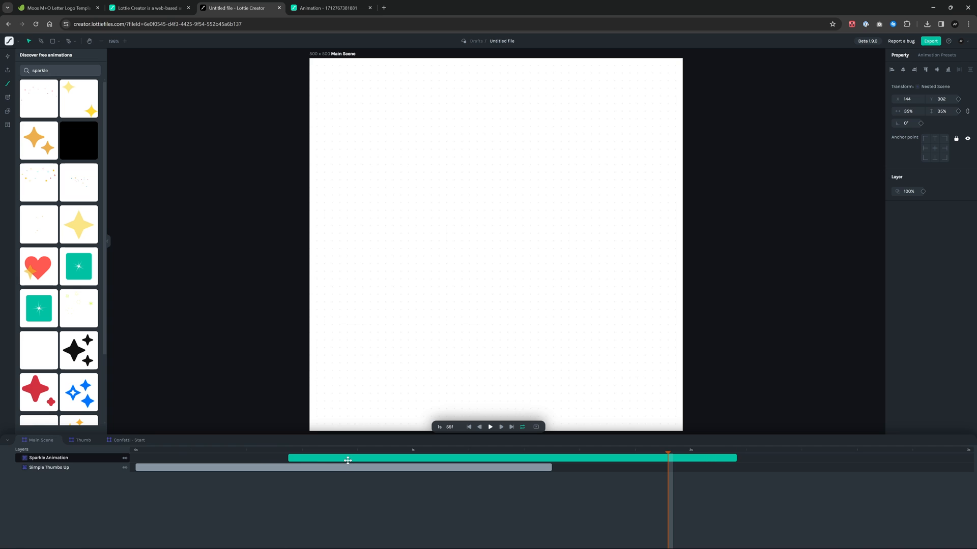
{"action": "left_click_drag", "start_coordinate": [264, 451], "coordinate": [412, 456]}
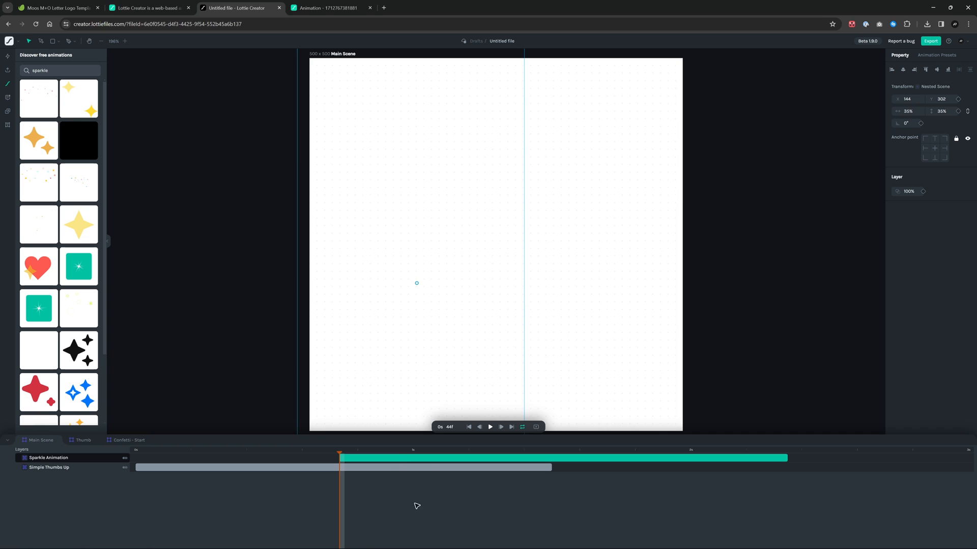
{"action": "key", "text": "space"}
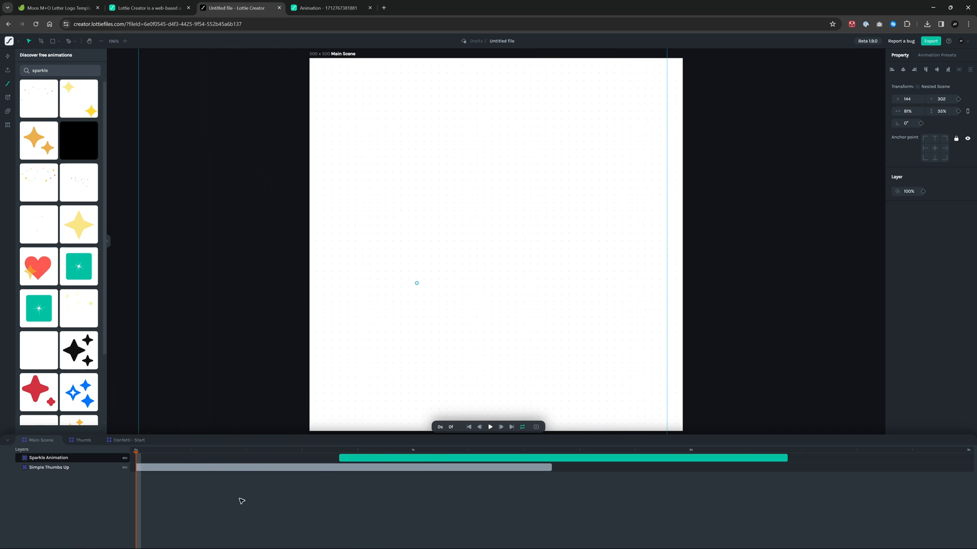
{"action": "key", "text": "space"}
Delete the green confetti shapes in the Confetti - Start nested scene and replay the Main Scene
{"action": "left_click", "coordinate": [127, 440]}
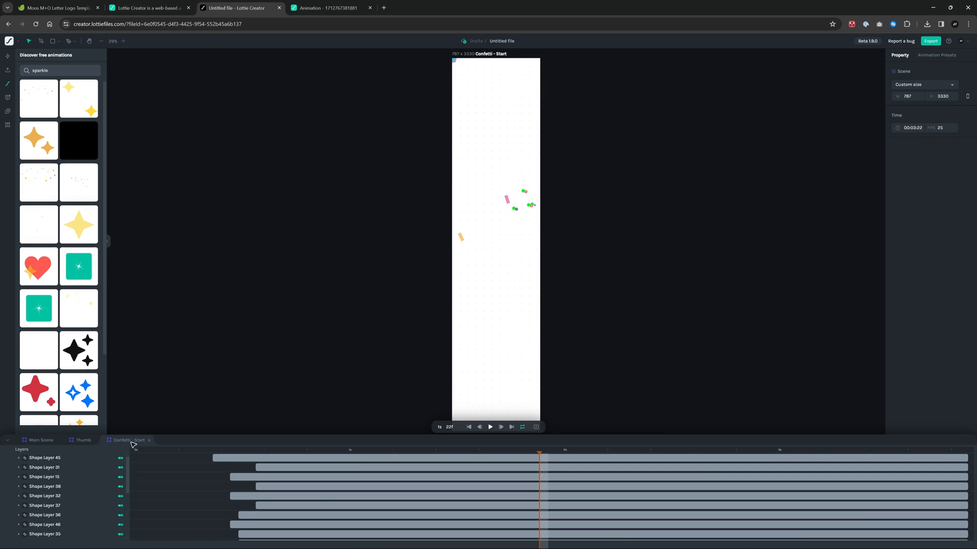
{"action": "mouse_move", "coordinate": [257, 467]}
{"action": "left_mouse_down"}
{"action": "mouse_move", "coordinate": [290, 466]}
{"action": "mouse_move", "coordinate": [202, 465]}
{"action": "mouse_move", "coordinate": [237, 465]}
{"action": "left_mouse_up"}
{"action": "left_click", "coordinate": [480, 108]}
{"action": "left_click_drag", "start_coordinate": [475, 83], "coordinate": [424, 45]}
{"action": "left_click", "coordinate": [456, 99]}
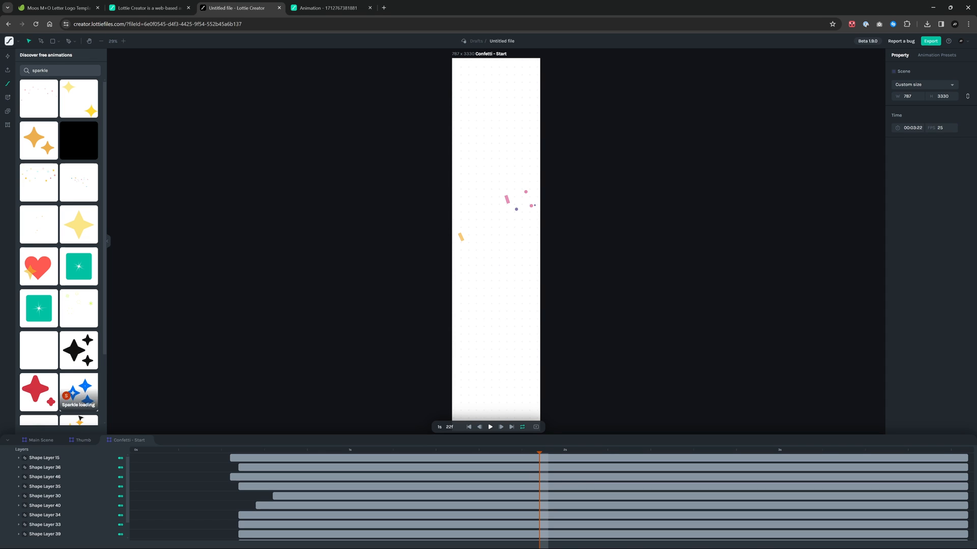
{"action": "left_click", "coordinate": [43, 444]}
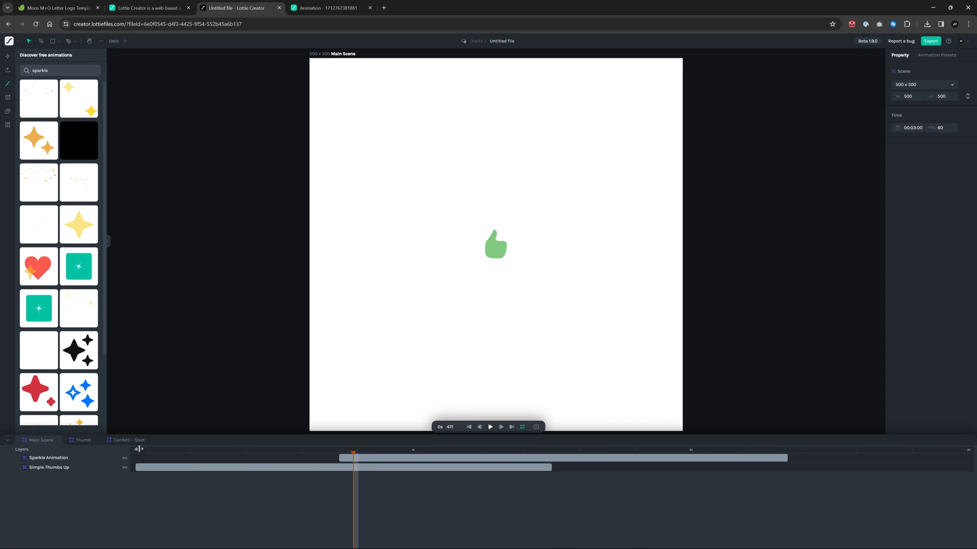
{"action": "key", "text": "space"}
{"action": "key", "text": "space"}
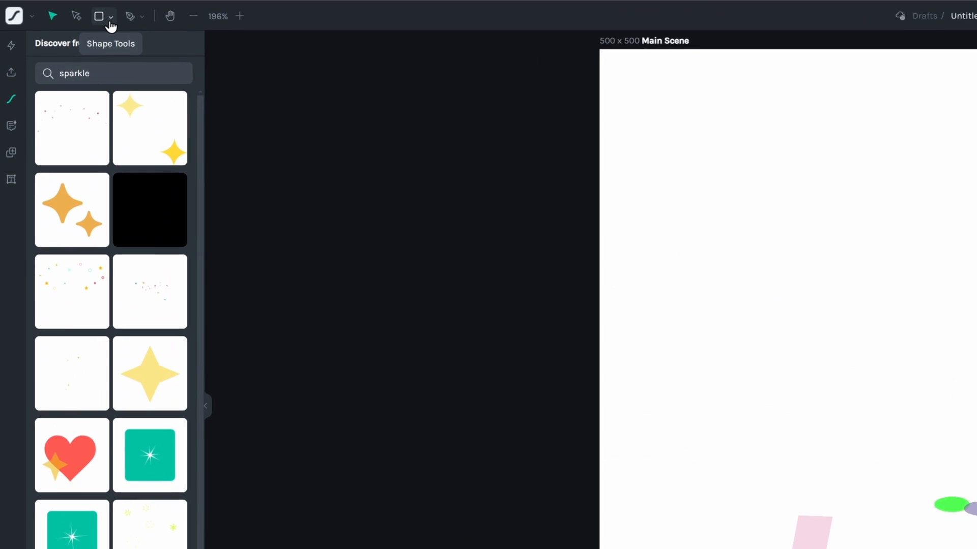
Add a pink rectangle to the Main Scene and move it to X 98, Y 155
{"action": "left_click", "coordinate": [59, 43]}
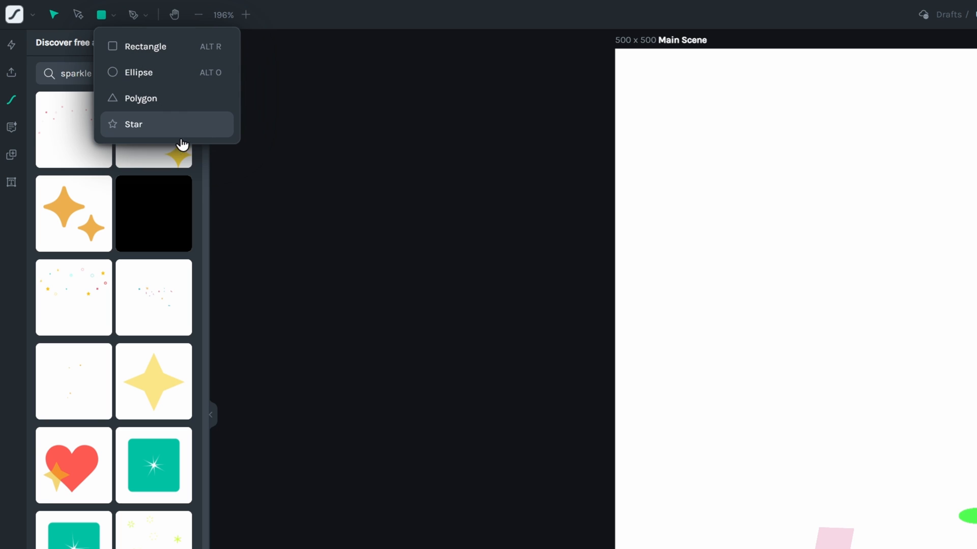
{"action": "key", "text": "Escape"}
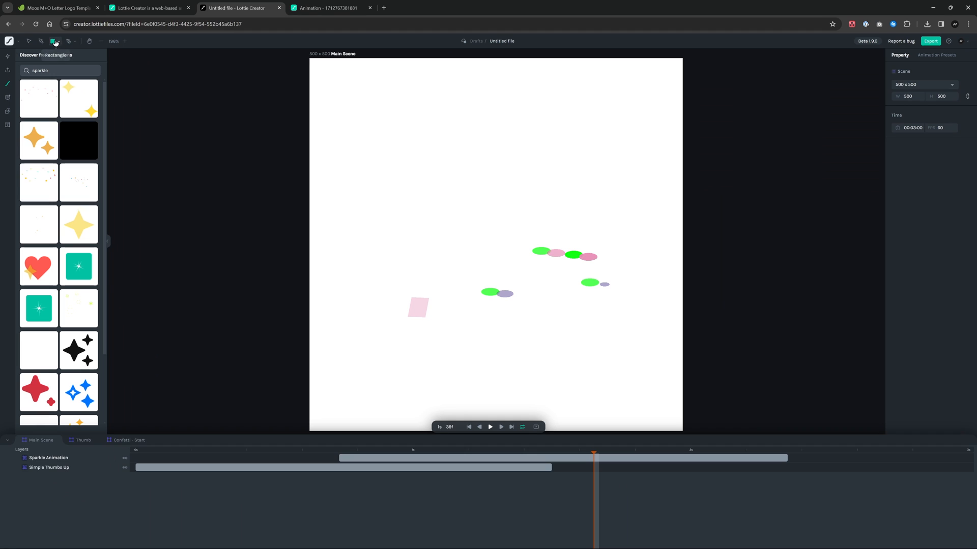
{"action": "left_click", "coordinate": [377, 126]}
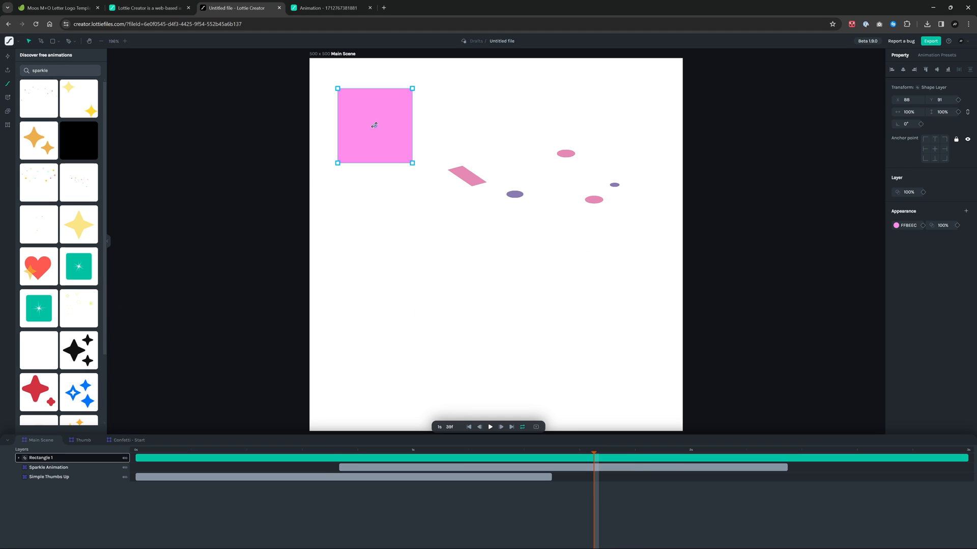
{"action": "left_click_drag", "start_coordinate": [381, 126], "coordinate": [395, 172]}
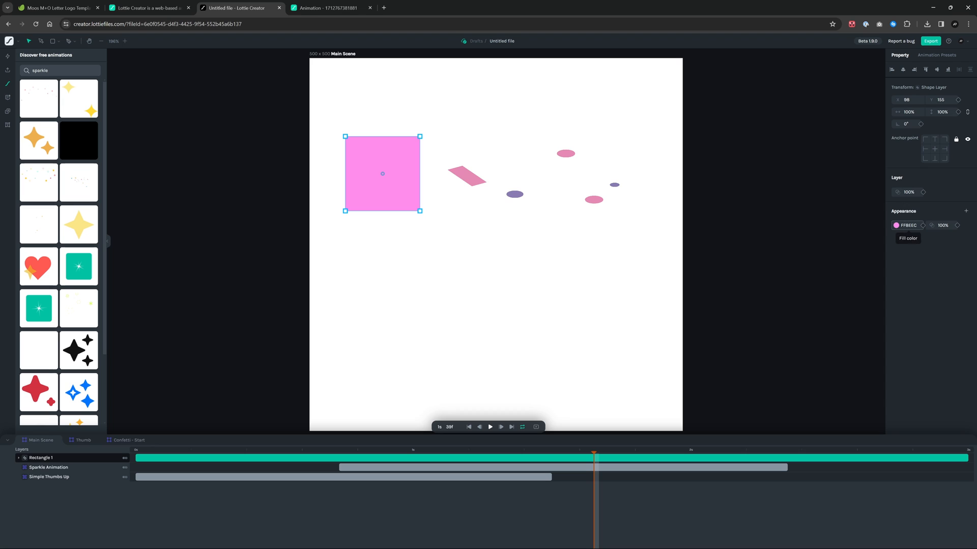
Change the rectangle's fill color to red DE524C
{"action": "left_click", "coordinate": [896, 225]}
{"action": "left_click", "coordinate": [841, 276]}
{"action": "left_click", "coordinate": [838, 250]}
{"action": "left_click", "coordinate": [849, 250]}
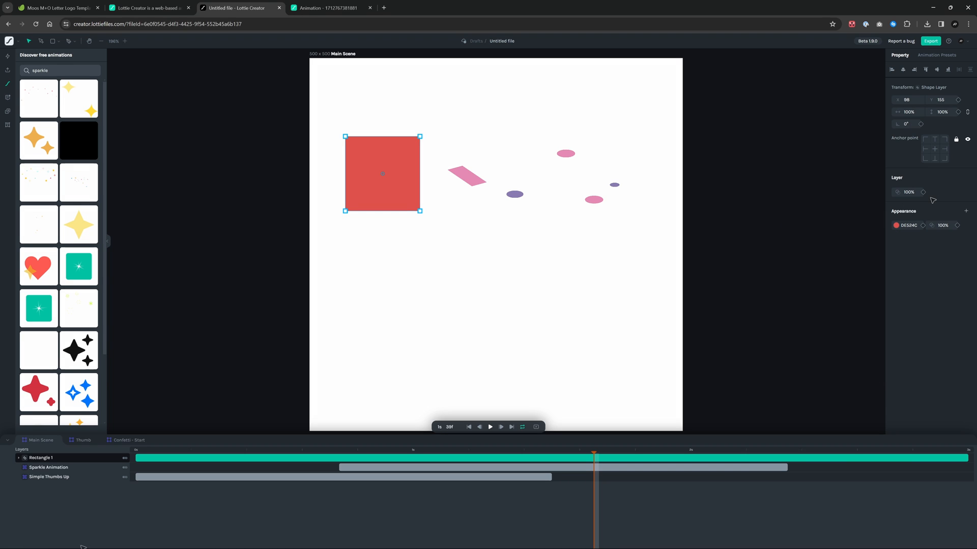
View the rectangle's animatable properties such as position, scale, opacity and rotation, and delete the rectangle
{"action": "left_click", "coordinate": [124, 458]}
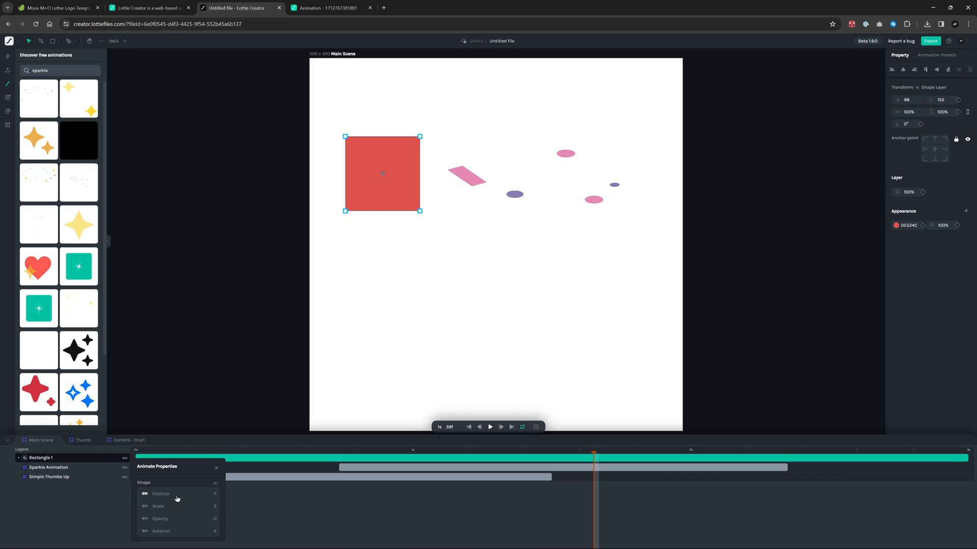
{"action": "key", "text": "Escape"}
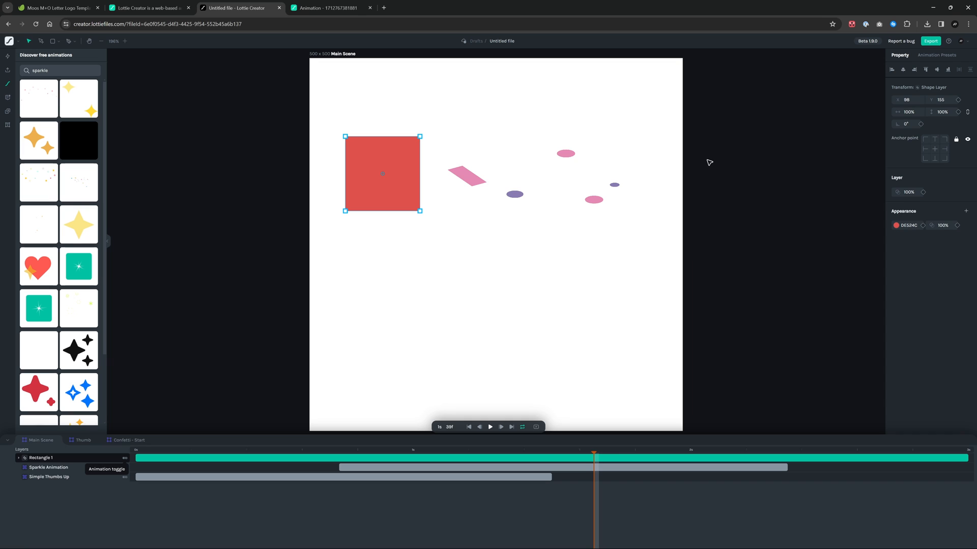
{"action": "key", "text": "Delete"}
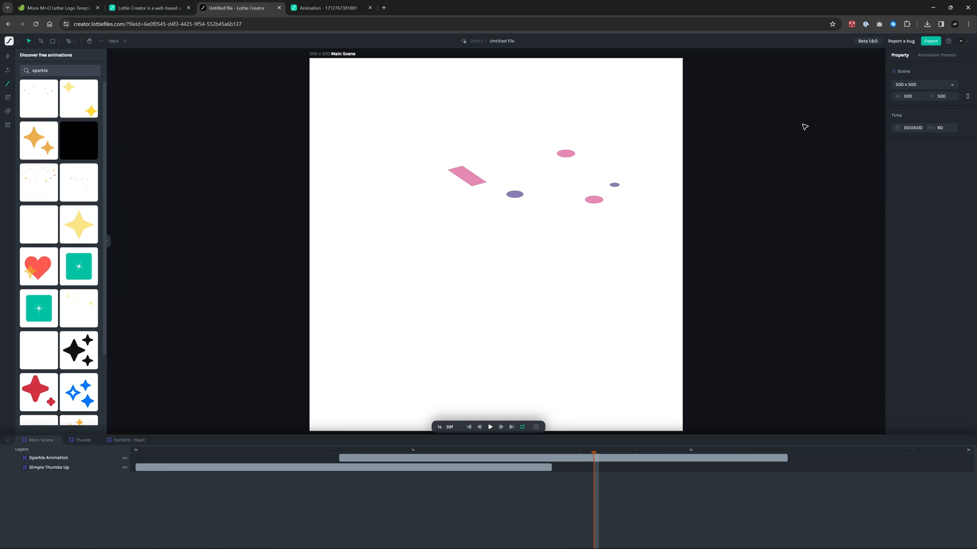
Start exporting the thumbs-up and sparkle animation to the LottieFiles workspace
{"action": "left_click", "coordinate": [930, 42]}
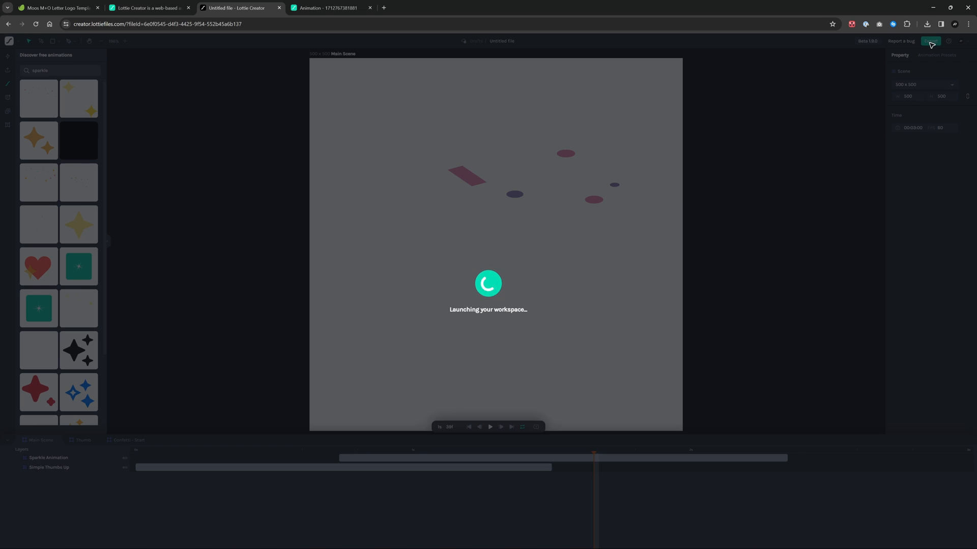